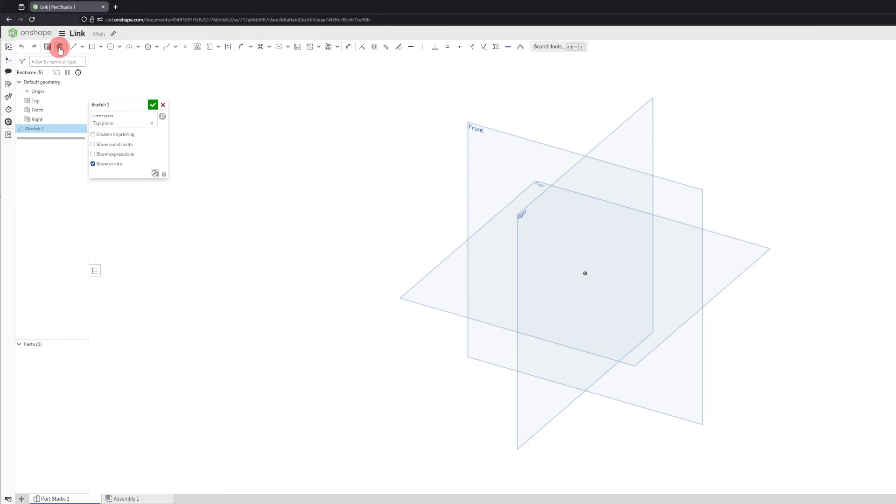
# - Sketch a horizontal line about 38.5 mm long on the Top plane above the origin and constrain its midpoint to the origin
pyautogui.click(816, 125)
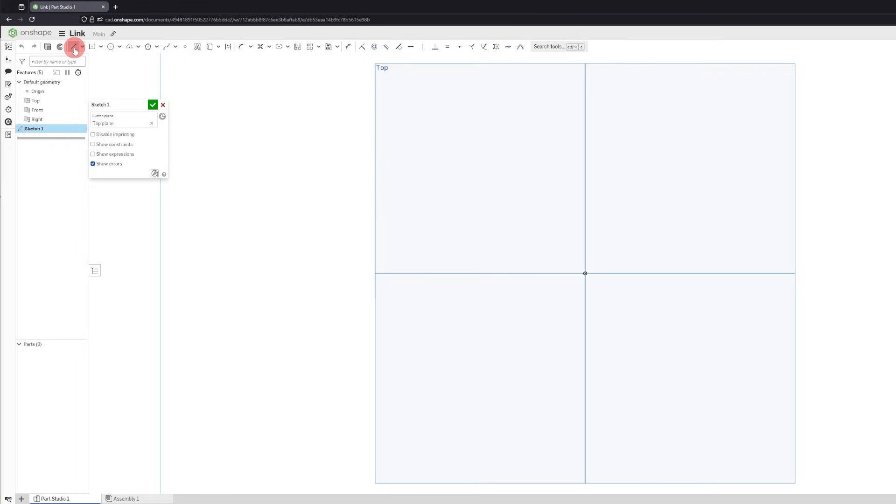
pyautogui.click(73, 46)
pyautogui.moveTo(526, 238); pyautogui.dragTo(634, 238)
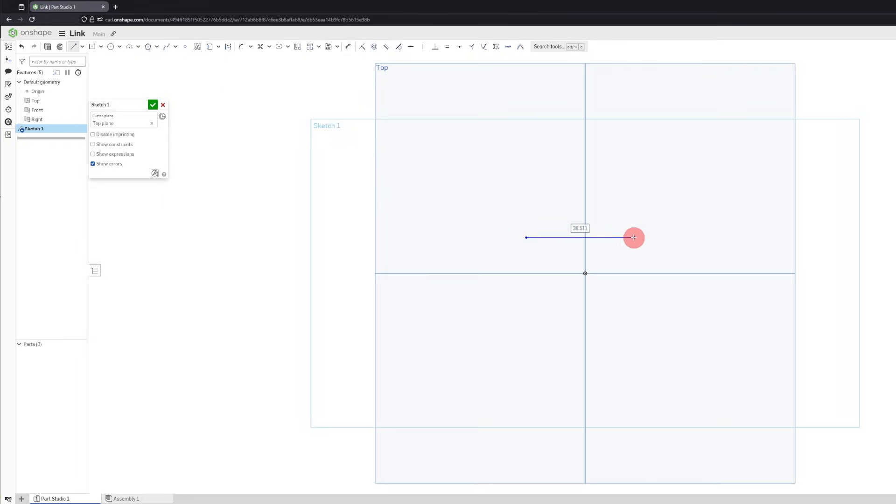
pyautogui.press('Escape')
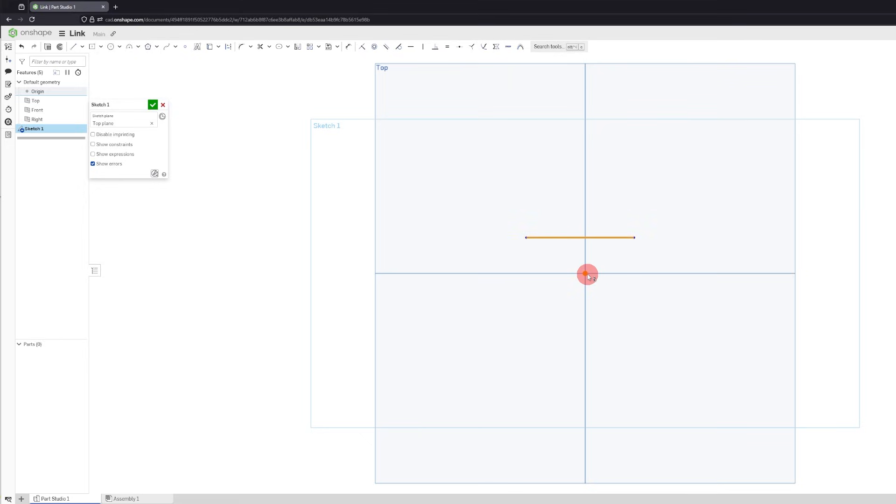
pyautogui.click(460, 49)
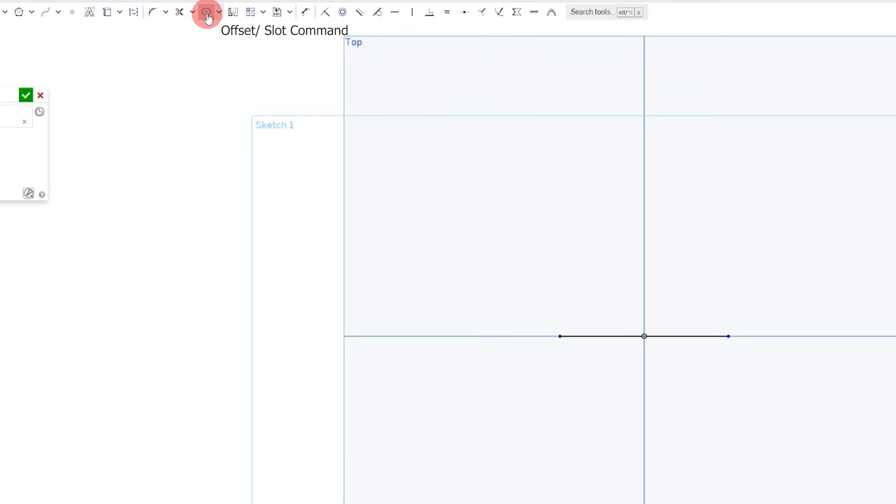
# - Create a 20 mm diameter slot around the centred line and finish the sketch
pyautogui.click(205, 17)
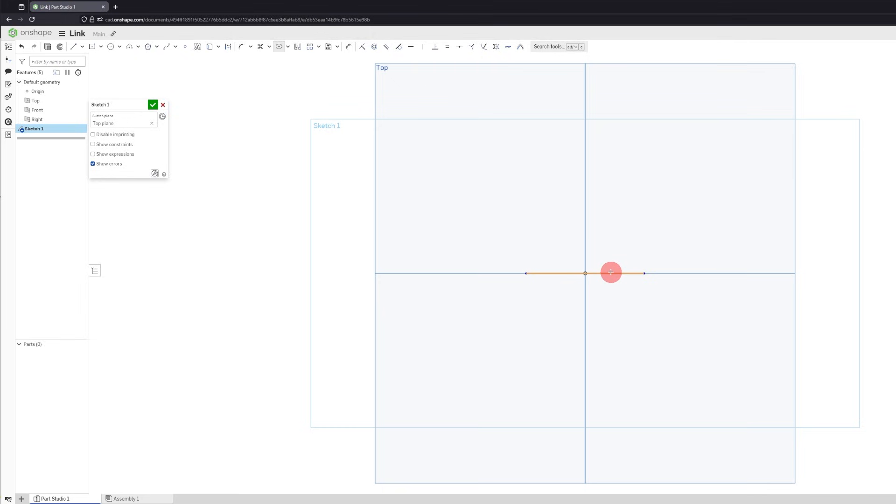
pyautogui.click(610, 272)
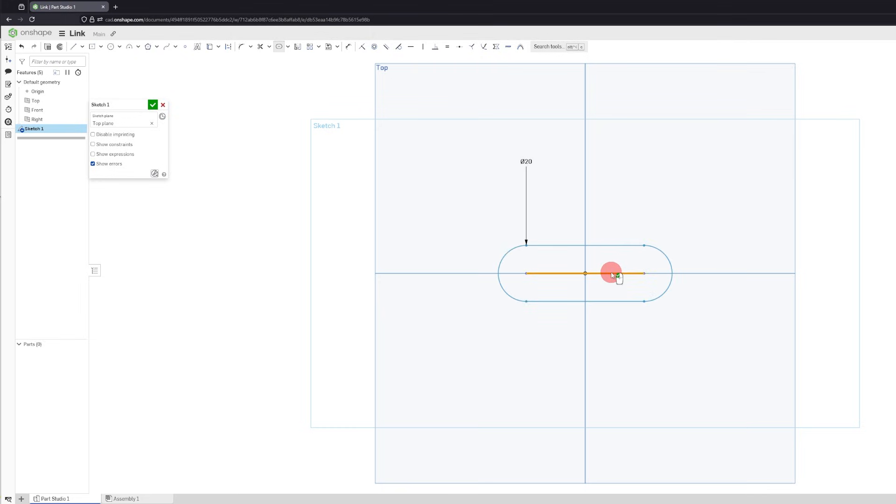
pyautogui.click(527, 166)
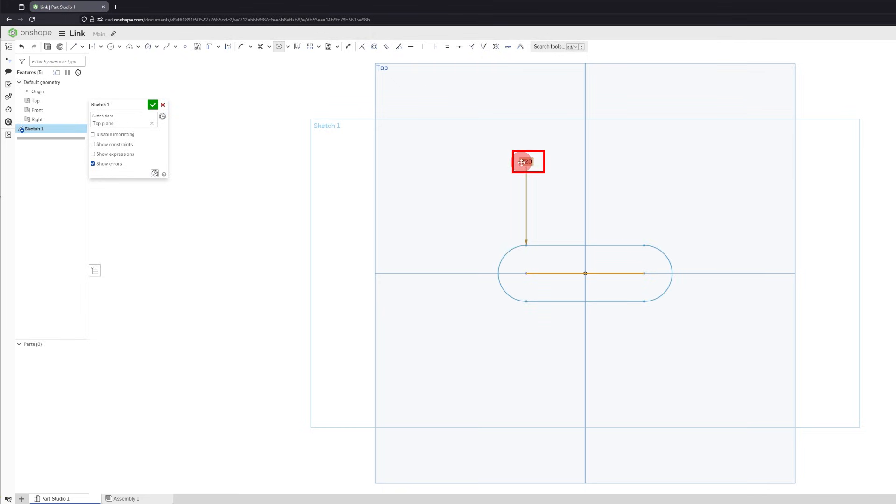
pyautogui.click(152, 105)
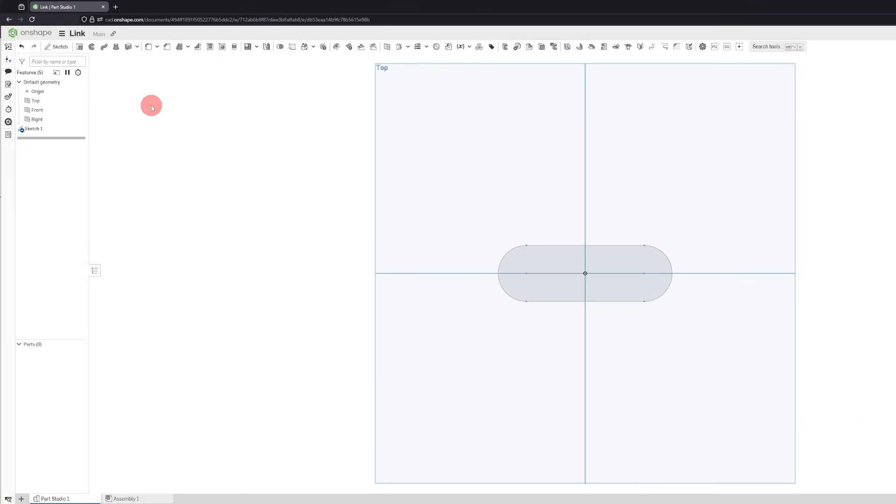
# - Extrude the slot region symmetrically as a new solid with a depth of 25 mm
pyautogui.click(80, 48)
pyautogui.click(296, 166)
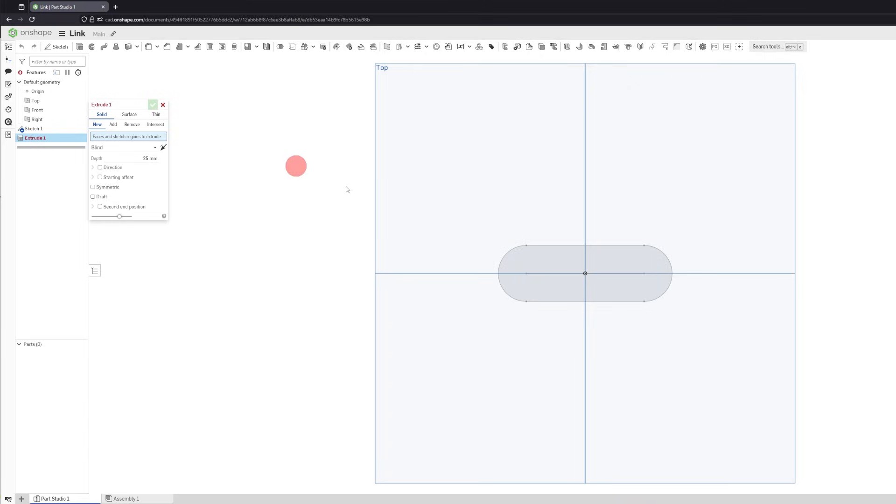
pyautogui.click(554, 266)
pyautogui.click(373, 261)
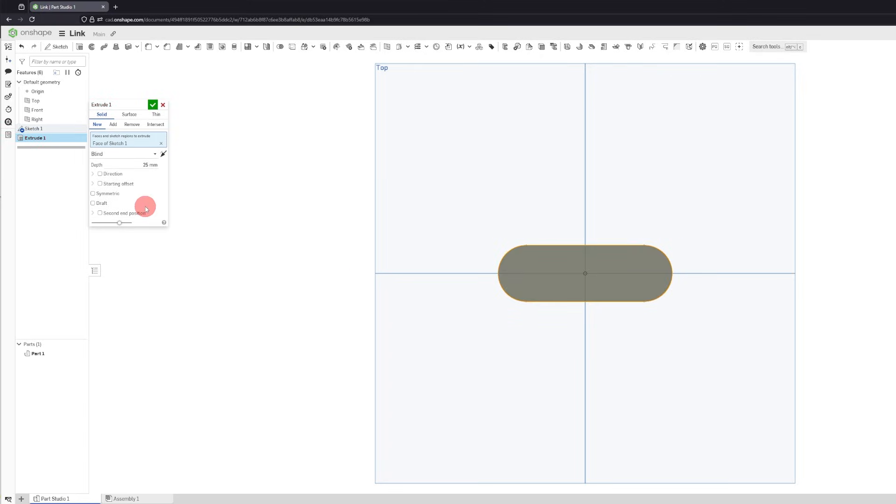
pyautogui.click(106, 194)
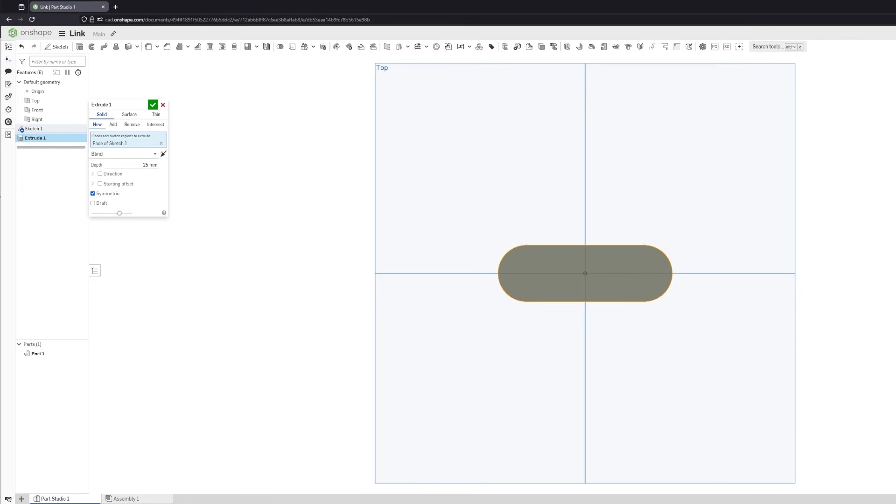
pyautogui.hotkey('shift', '7')
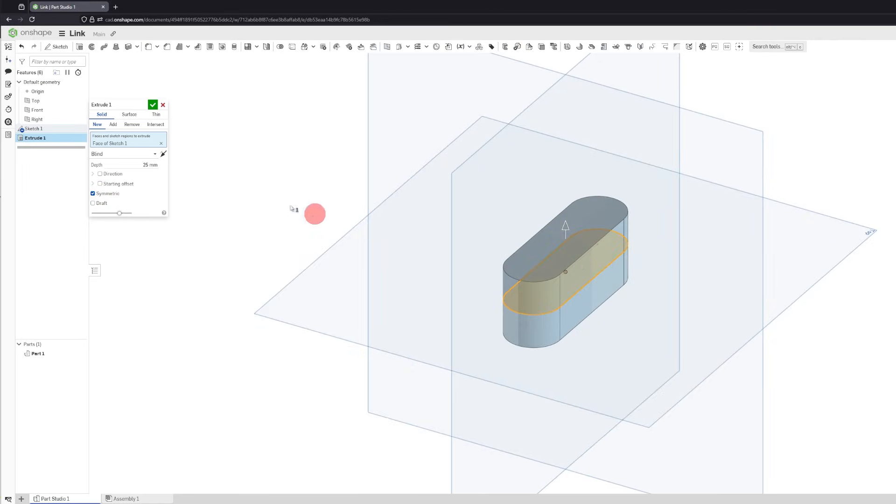
pyautogui.click(153, 105)
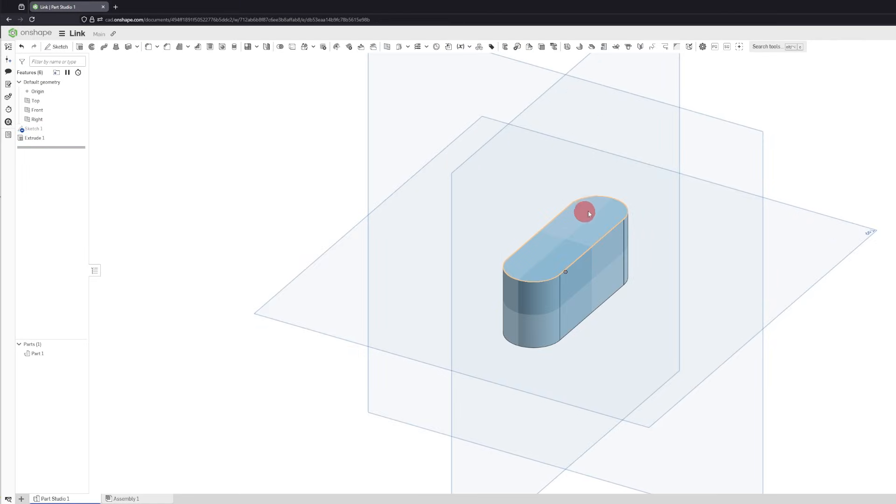
# - Edit the slot sketch and draw circles about 14.8 mm and 15.9 mm in diameter centred on the two ends of the middle line
pyautogui.moveTo(862, 313)
pyautogui.mouseDown(button='right')
pyautogui.moveTo(538, 287)
pyautogui.moveTo(132, 175)
pyautogui.mouseUp(button='right')
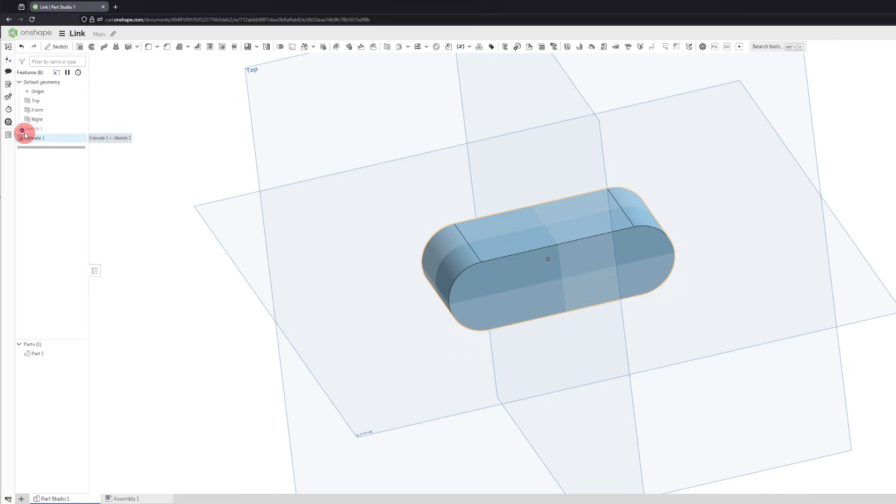
pyautogui.rightClick(26, 132)
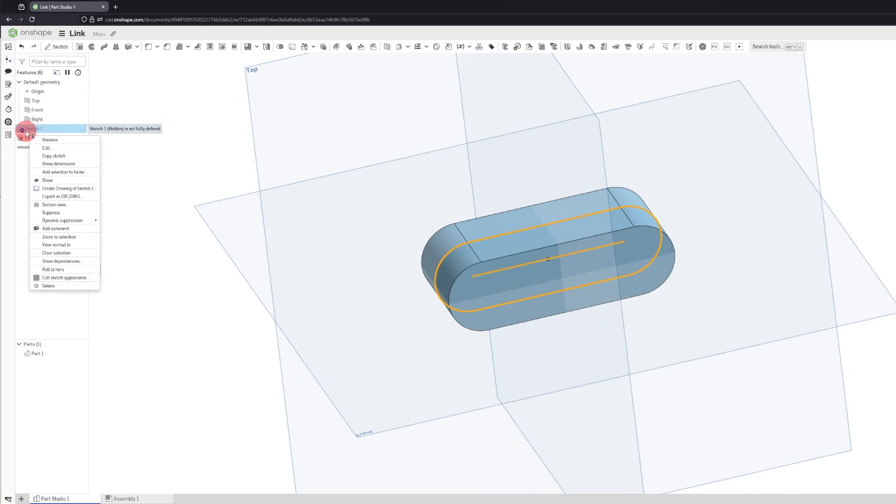
pyautogui.click(46, 148)
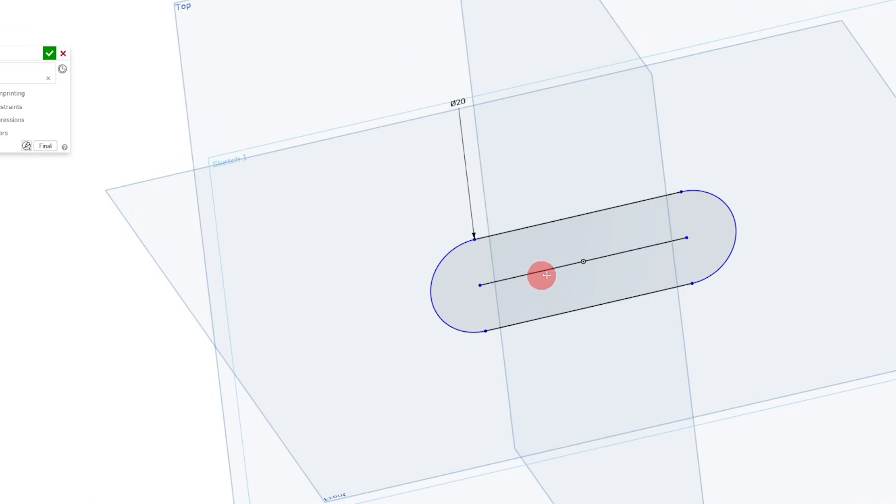
pyautogui.click(479, 285)
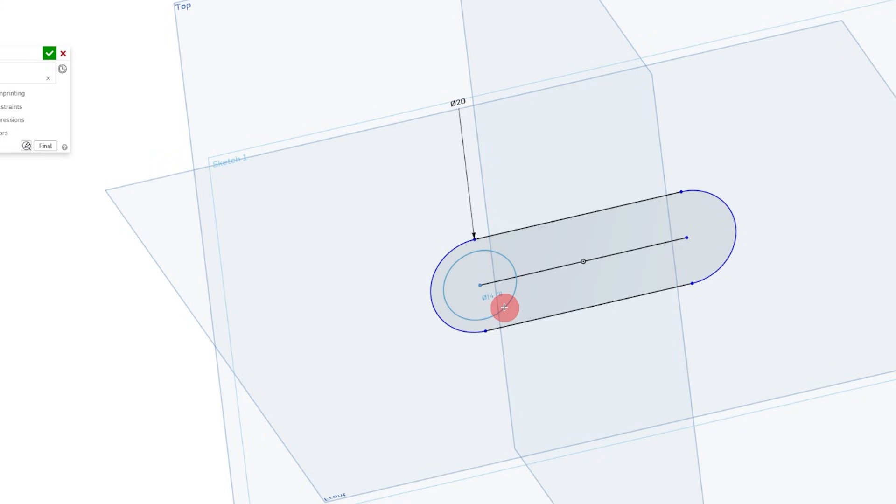
pyautogui.click(503, 307)
pyautogui.click(686, 238)
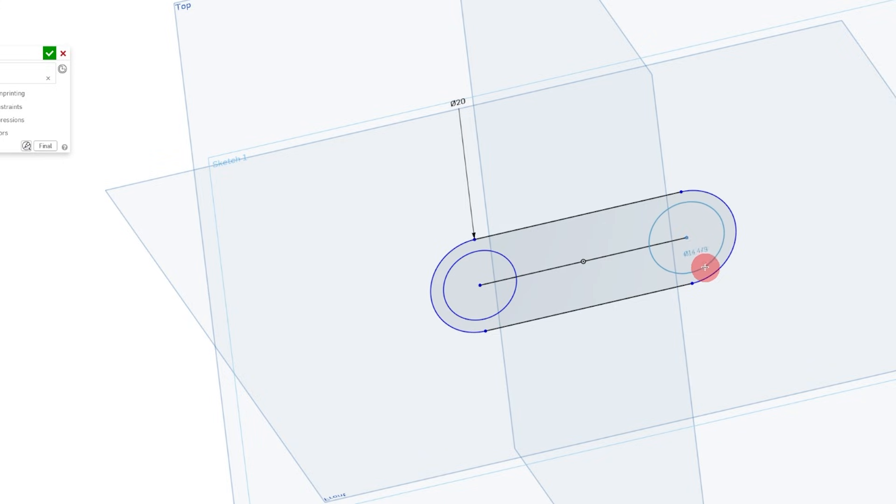
pyautogui.click(704, 266)
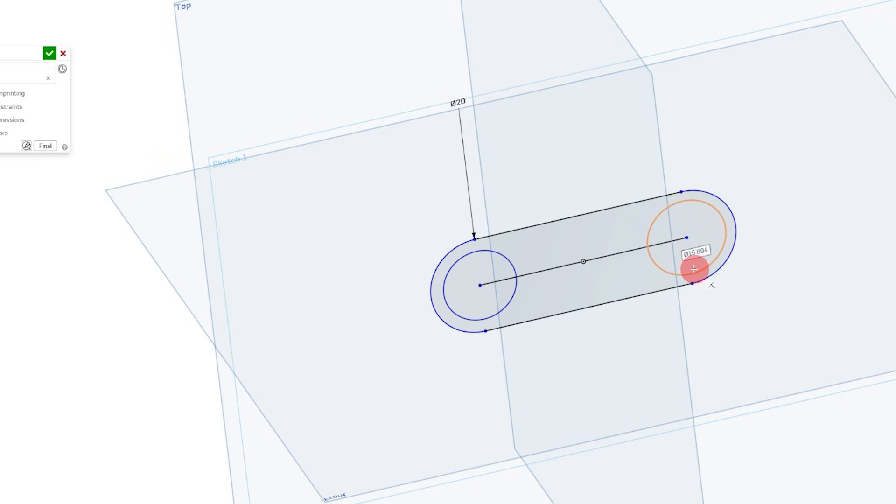
# - Convert the slot's middle line to construction geometry and constrain the two end circles to be equal
pyautogui.click(616, 257)
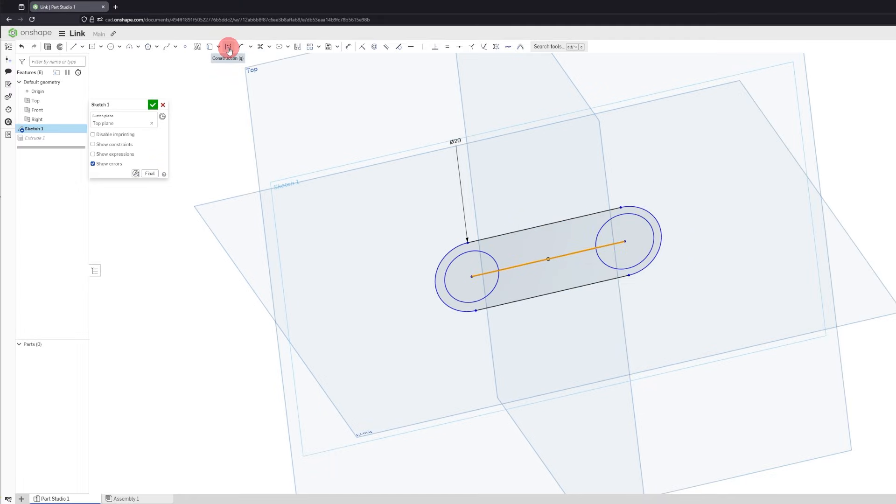
pyautogui.click(881, 237)
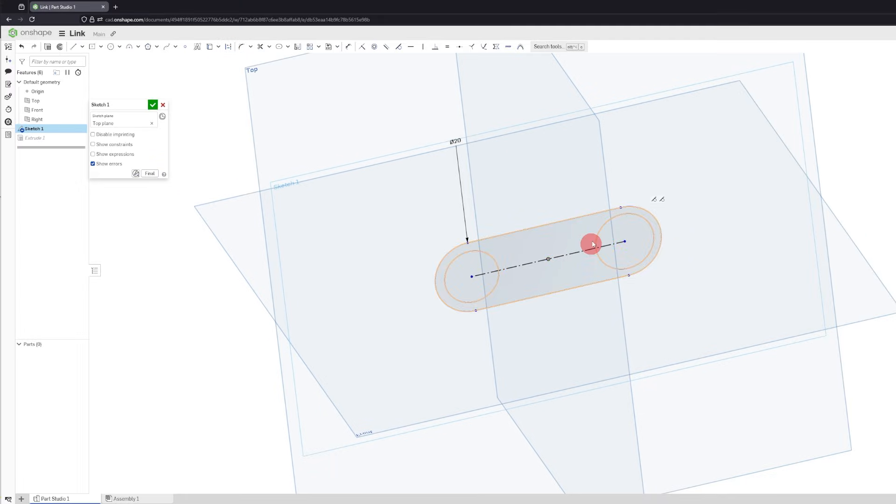
pyautogui.click(492, 258)
pyautogui.click(598, 230)
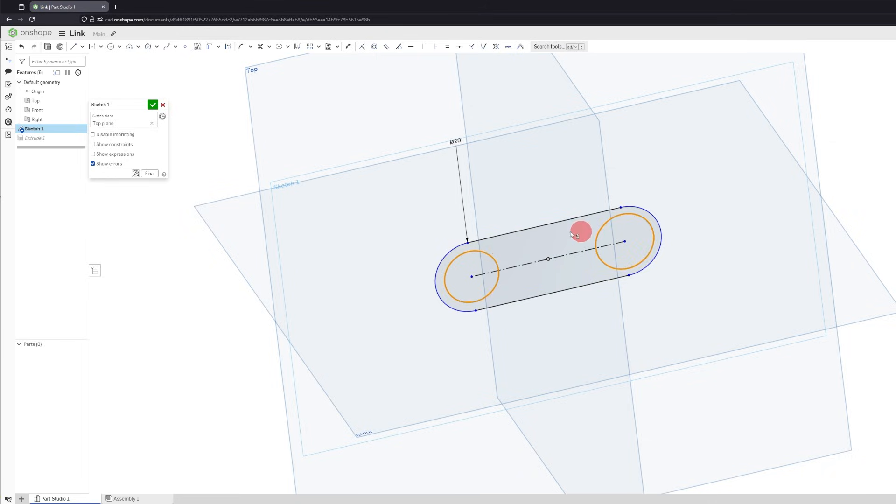
pyautogui.click(447, 49)
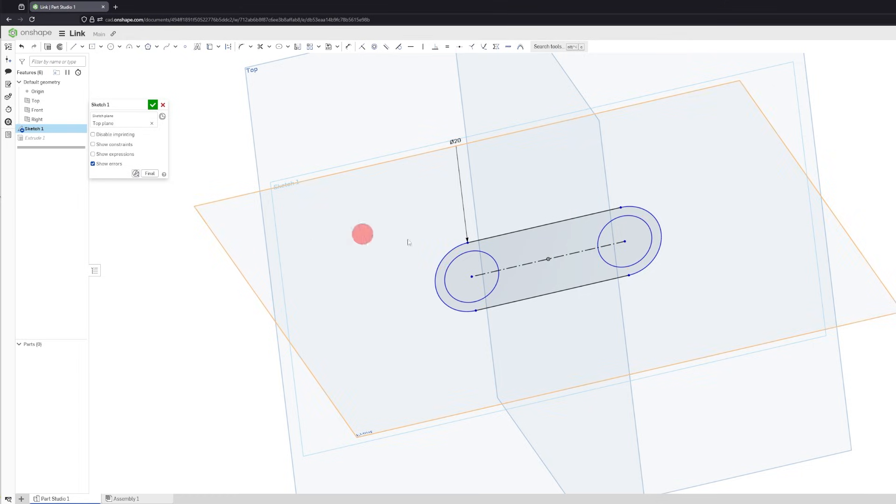
# - Dimension the left end circle with a diameter of 15 mm
pyautogui.click(242, 48)
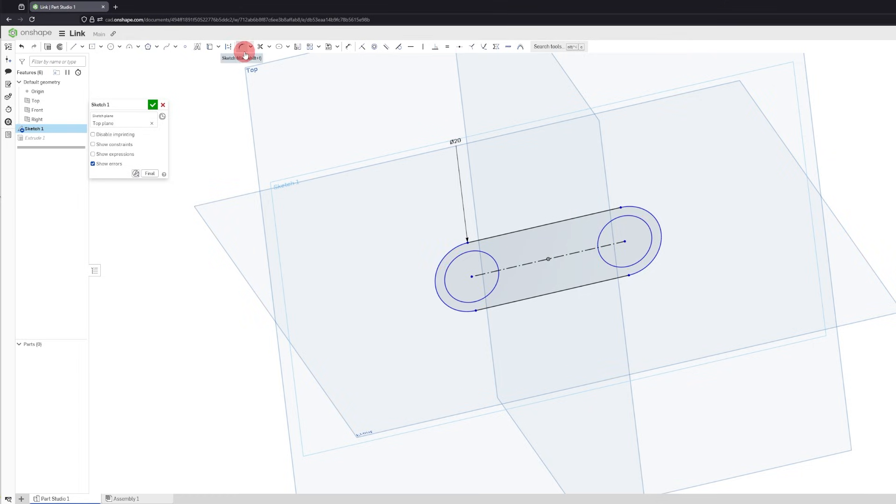
pyautogui.click(229, 49)
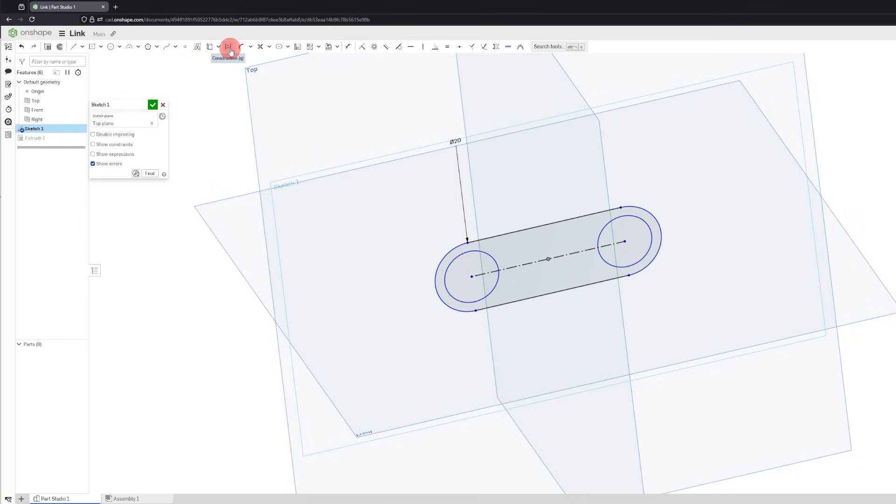
pyautogui.click(349, 47)
pyautogui.click(486, 254)
pyautogui.click(412, 254)
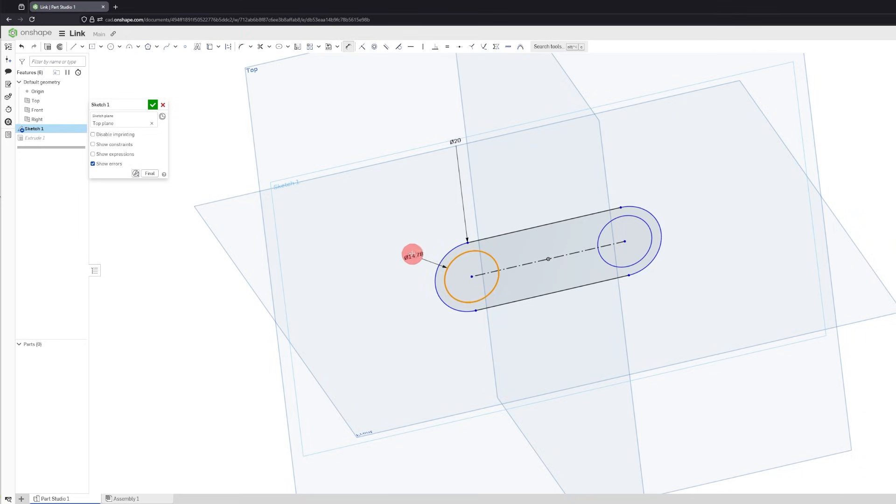
pyautogui.click(410, 249)
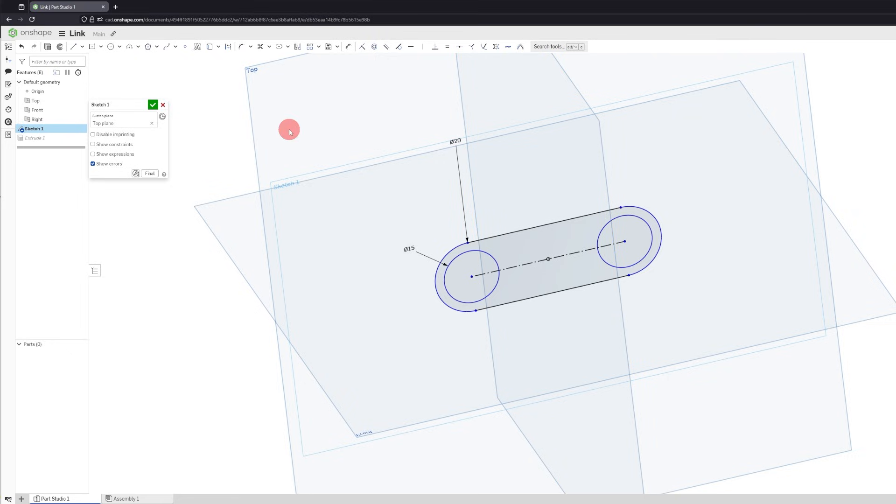
pyautogui.press('Escape')
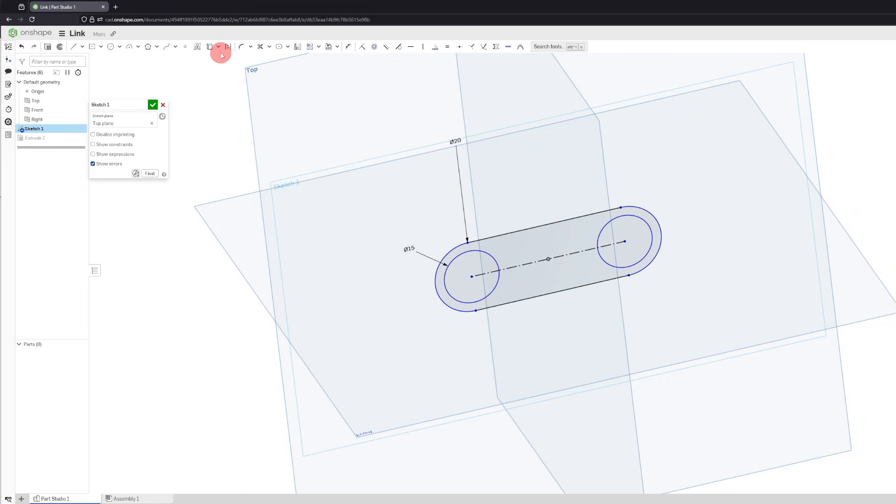
# - Dimension the construction line between the circle centres to 40 mm and finish the sketch
pyautogui.click(348, 46)
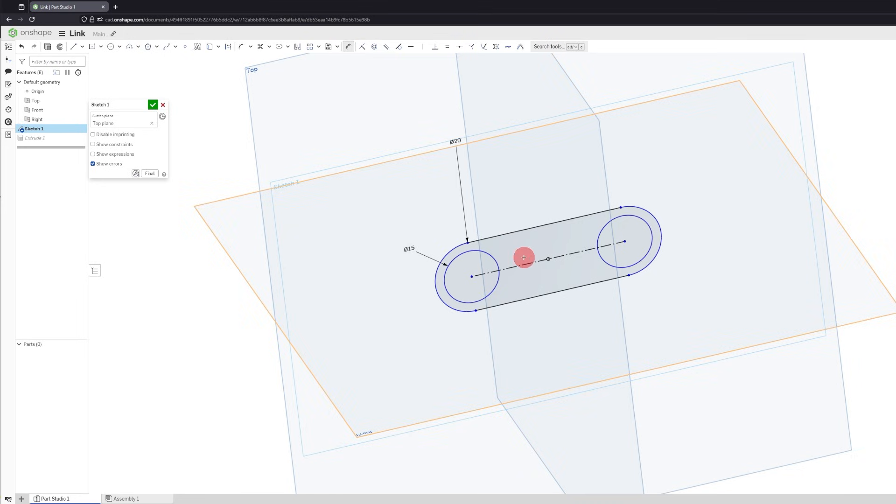
pyautogui.click(523, 264)
pyautogui.click(510, 191)
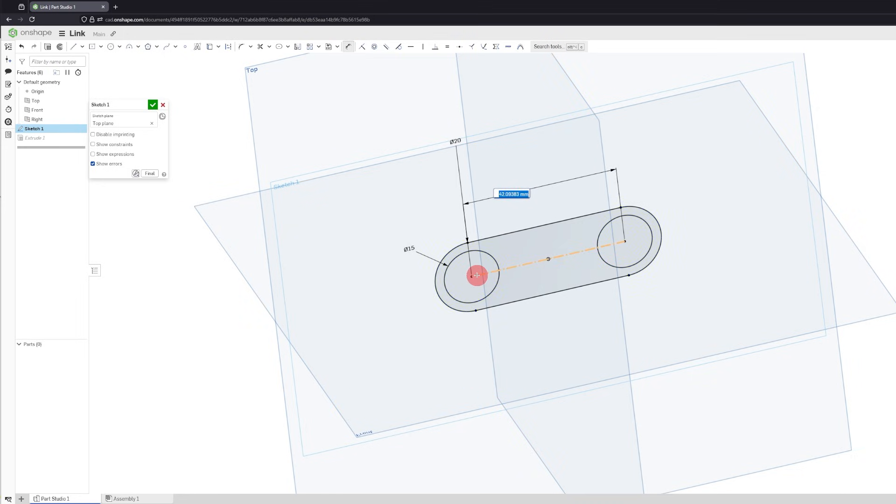
pyautogui.write('40')
pyautogui.press('Return')
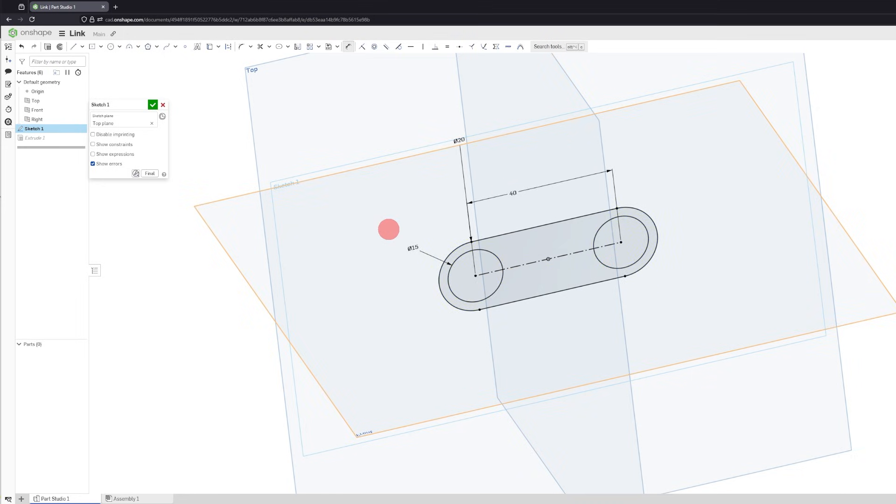
pyautogui.click(153, 105)
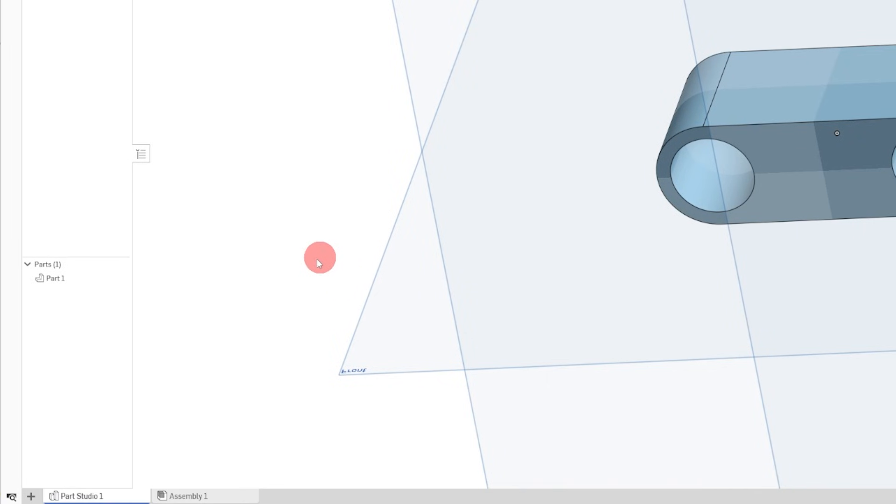
# - Duplicate the Part Studio 1 tab and open Part Studio 1 Copy 1
pyautogui.rightClick(109, 495)
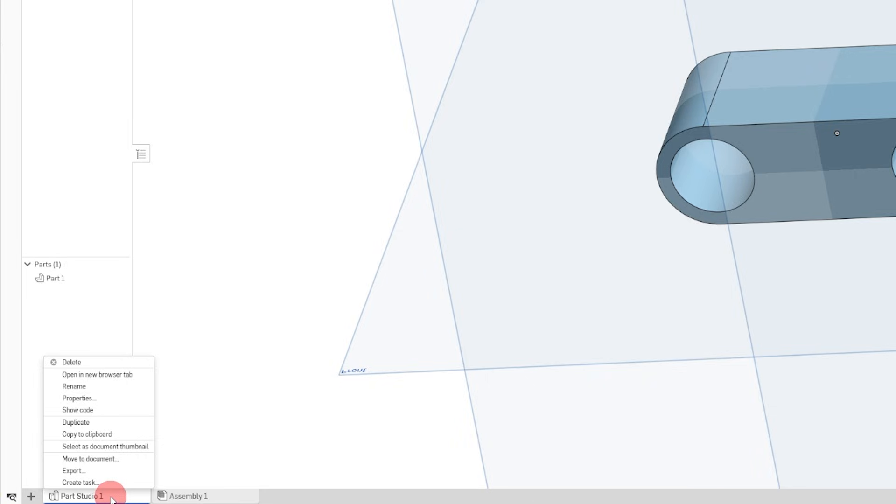
pyautogui.click(114, 424)
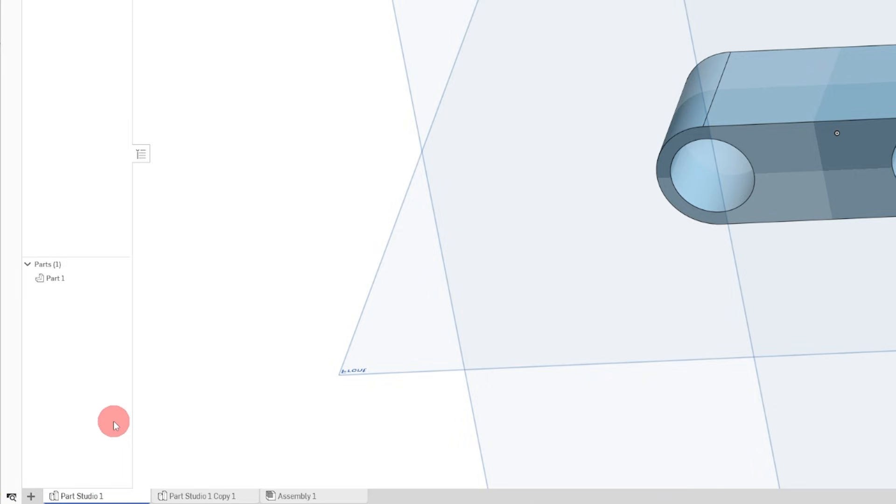
pyautogui.click(204, 496)
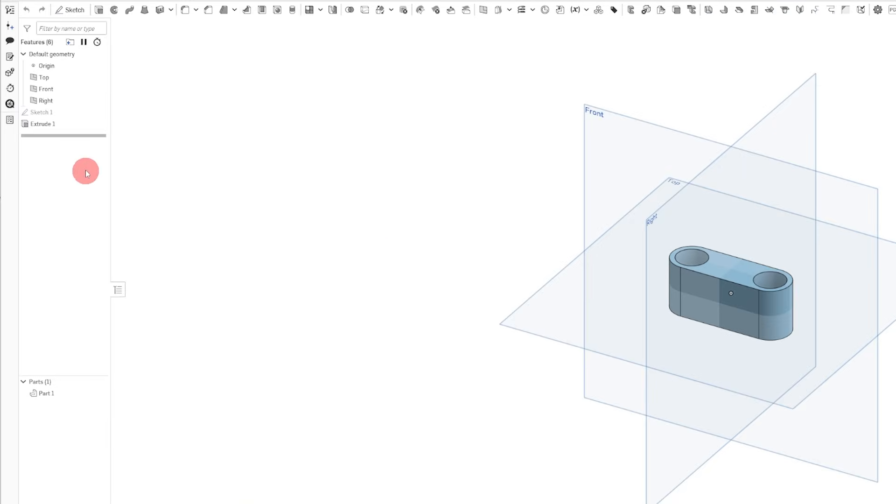
# - Edit Extrude 1 to include both end circle regions so the link becomes solid without holes
pyautogui.rightClick(62, 123)
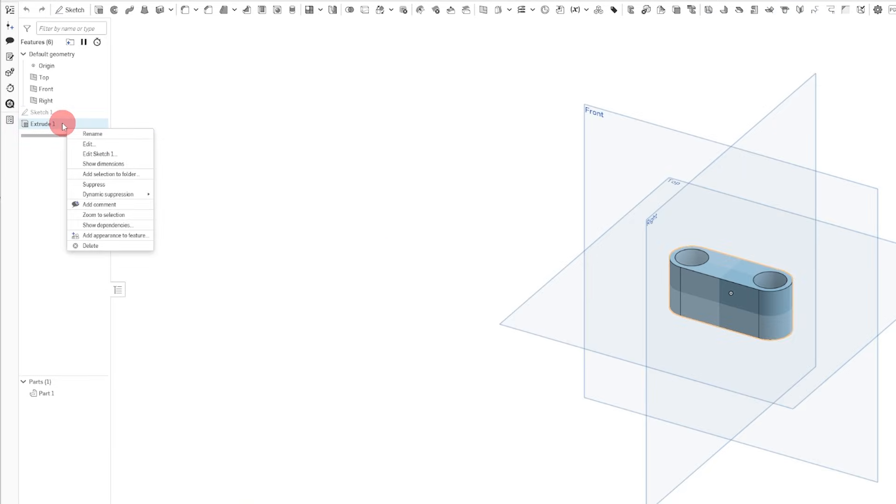
pyautogui.click(88, 144)
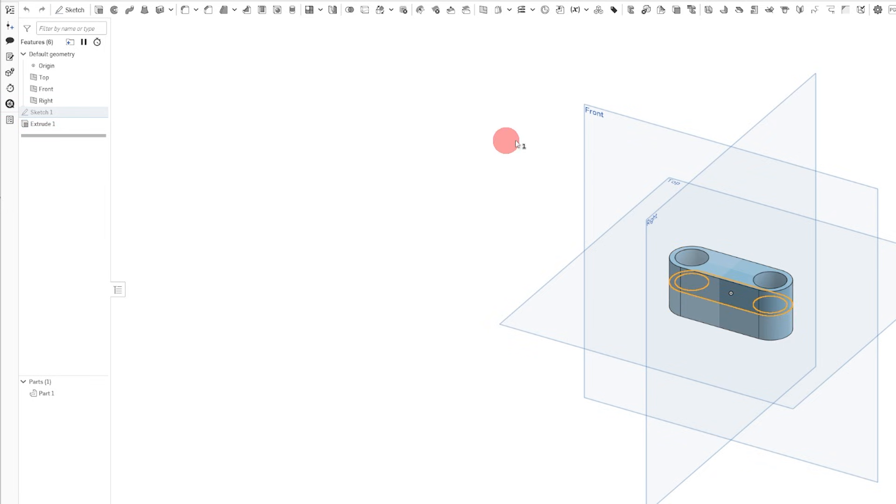
pyautogui.scroll(7, 770, 280)
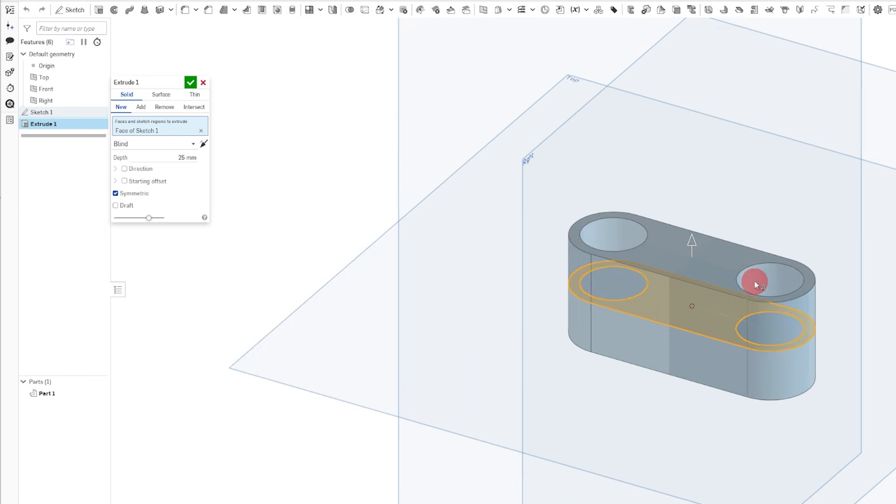
pyautogui.moveTo(778, 217); pyautogui.dragTo(765, 264, button='right')
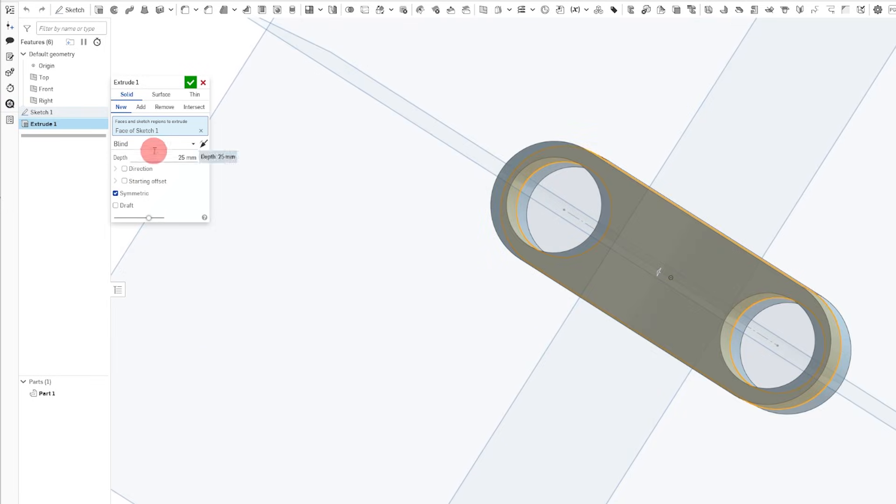
pyautogui.click(546, 226)
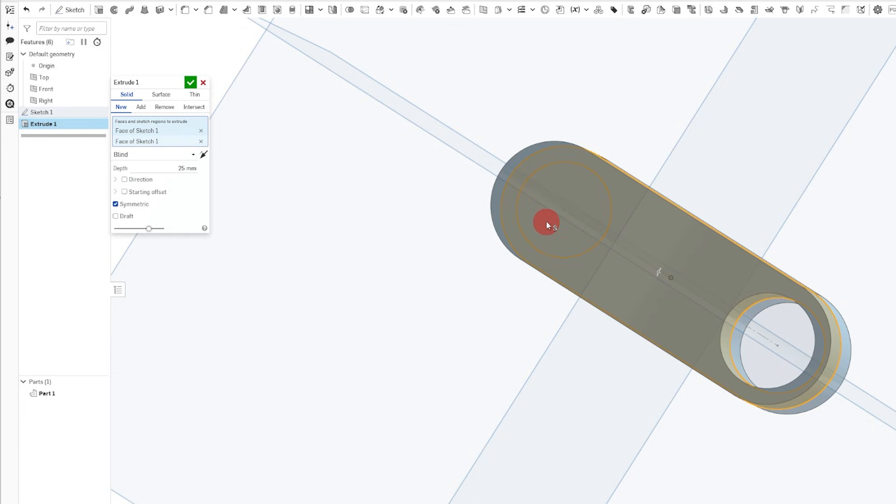
pyautogui.click(782, 370)
pyautogui.moveTo(790, 160)
pyautogui.mouseDown(button='right')
pyautogui.moveTo(795, 185)
pyautogui.moveTo(734, 196)
pyautogui.moveTo(736, 162)
pyautogui.moveTo(690, 156)
pyautogui.mouseUp(button='right')
pyautogui.click(191, 83)
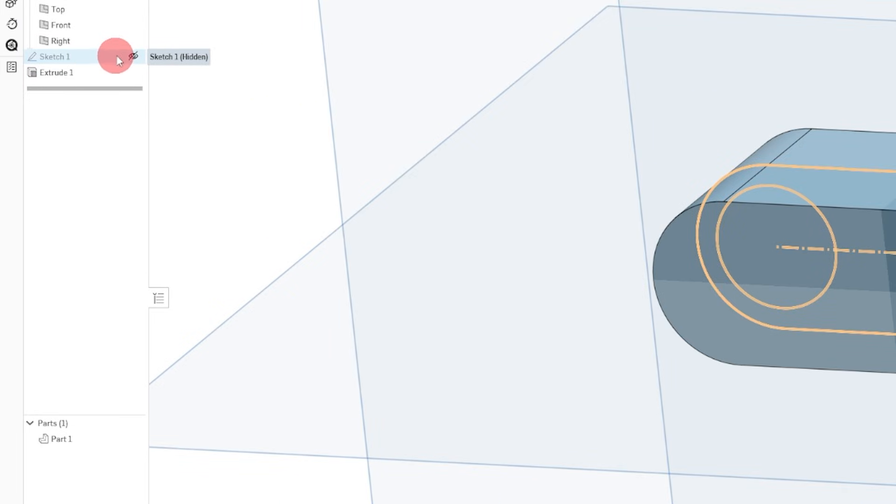
# - Show Sketch 1 and suppress Extrude 1
pyautogui.click(133, 57)
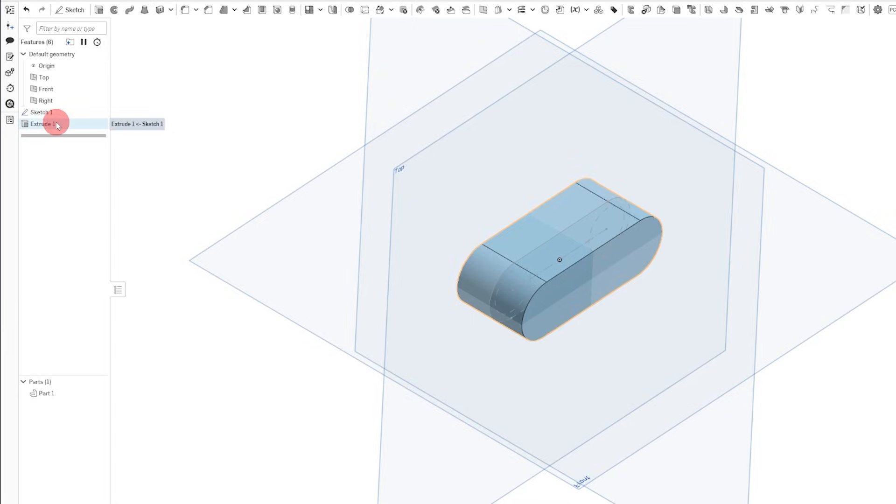
pyautogui.rightClick(78, 73)
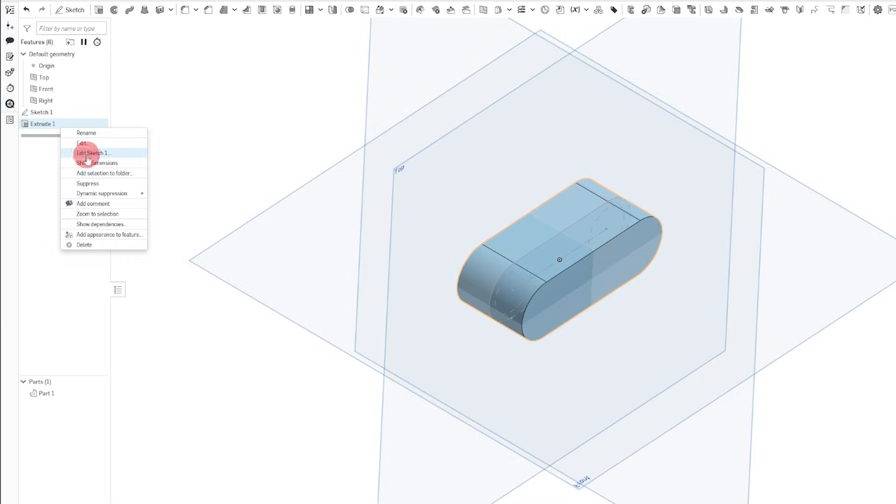
pyautogui.click(87, 183)
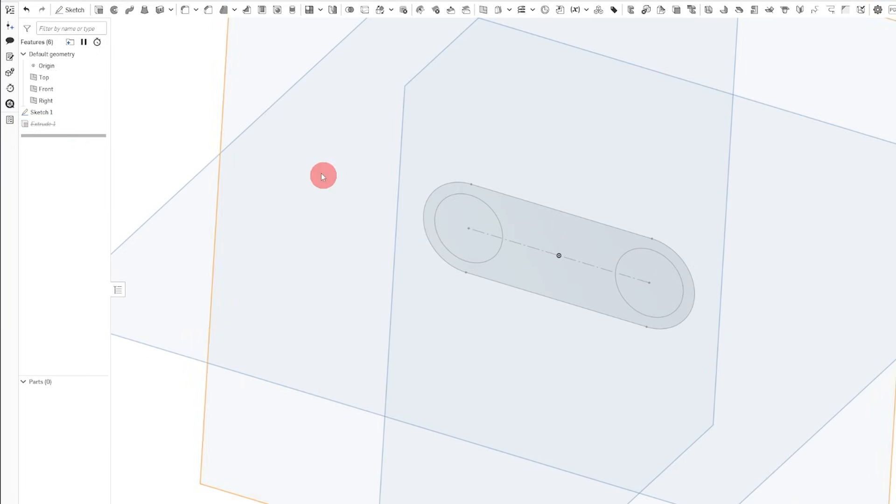
# - Extrude the two end circles of Sketch 1 symmetrically as new solids with a depth of 75 mm
pyautogui.click(99, 10)
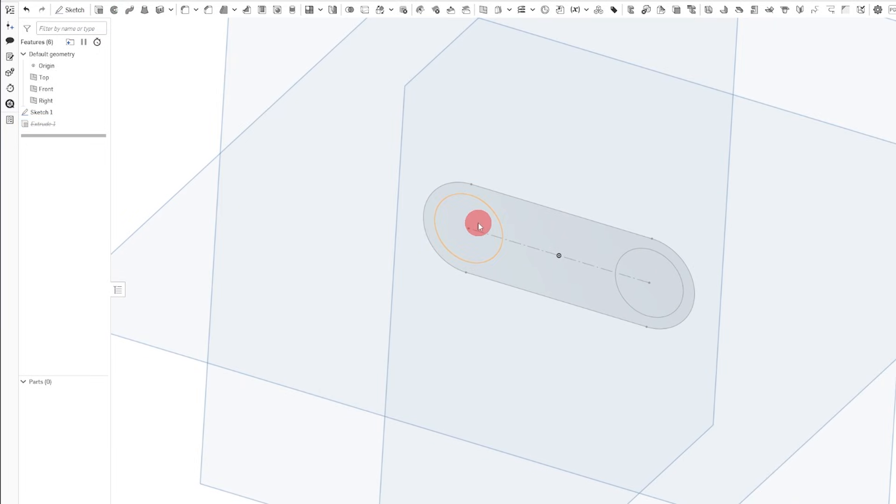
pyautogui.click(485, 219)
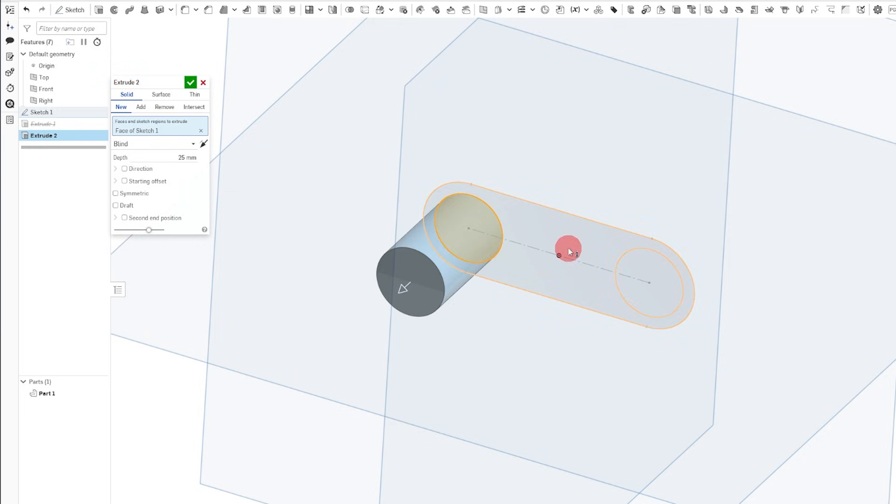
pyautogui.click(653, 272)
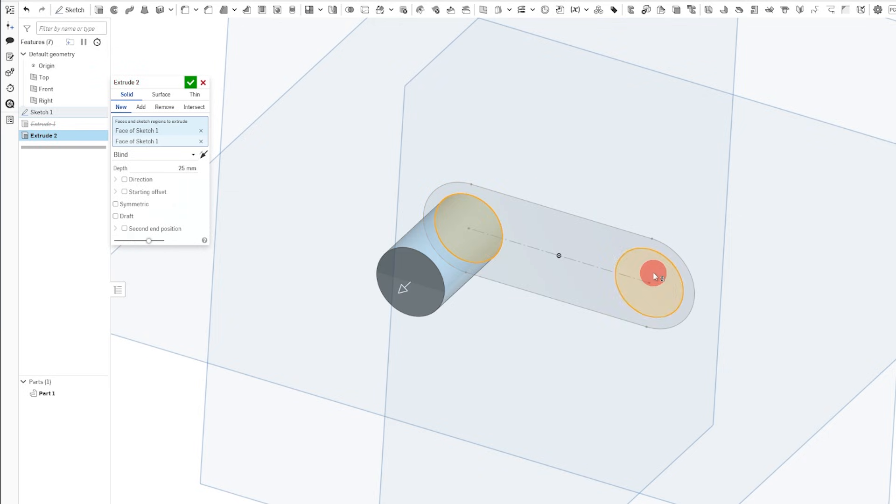
pyautogui.doubleClick(185, 168)
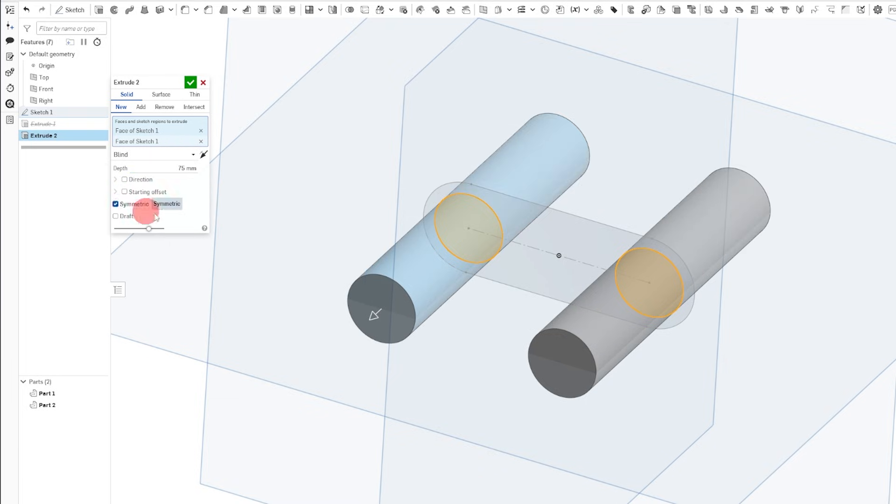
pyautogui.click(190, 83)
# - Unsuppress Extrude 1 to bring back the solid link body between the two pins
pyautogui.click(54, 127)
pyautogui.rightClick(62, 133)
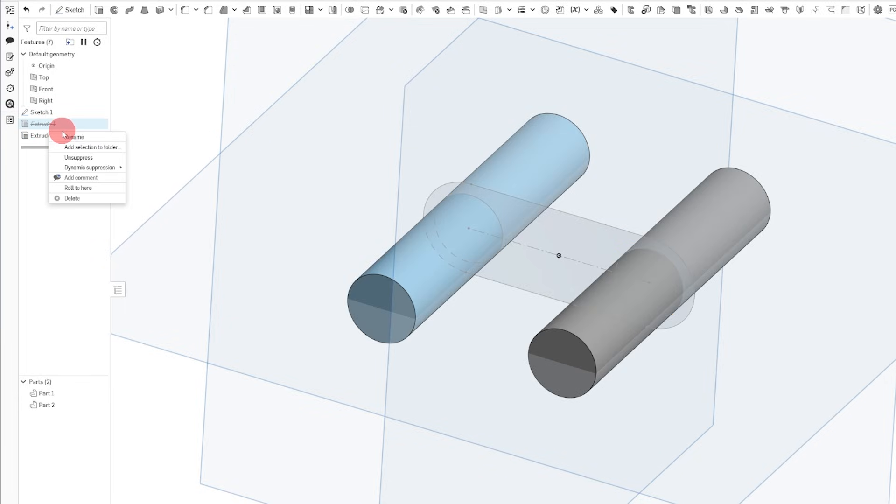
pyautogui.click(74, 159)
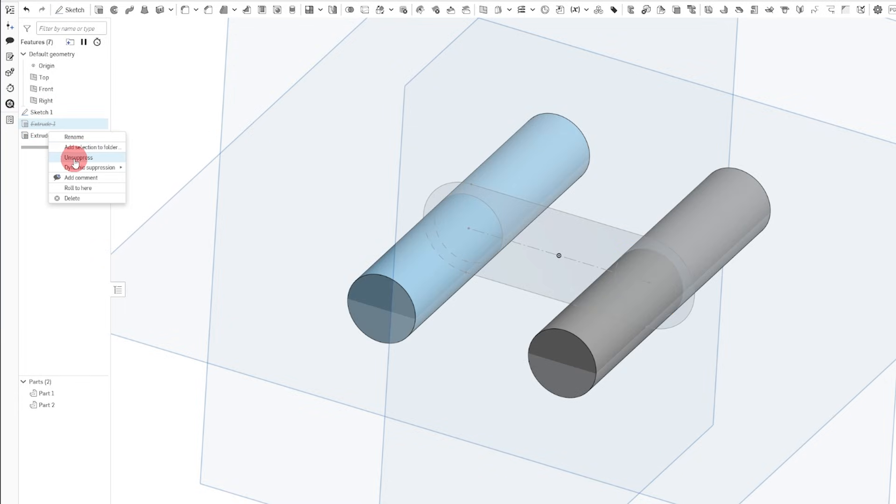
pyautogui.moveTo(456, 266); pyautogui.dragTo(477, 376, button='right')
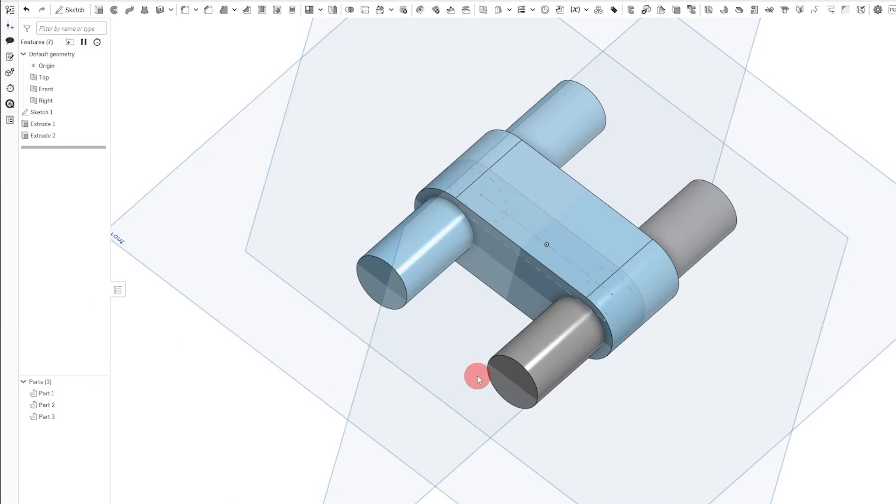
# - Change Extrude 2 from New to Add so both pins merge with the link body into one part
pyautogui.click(72, 396)
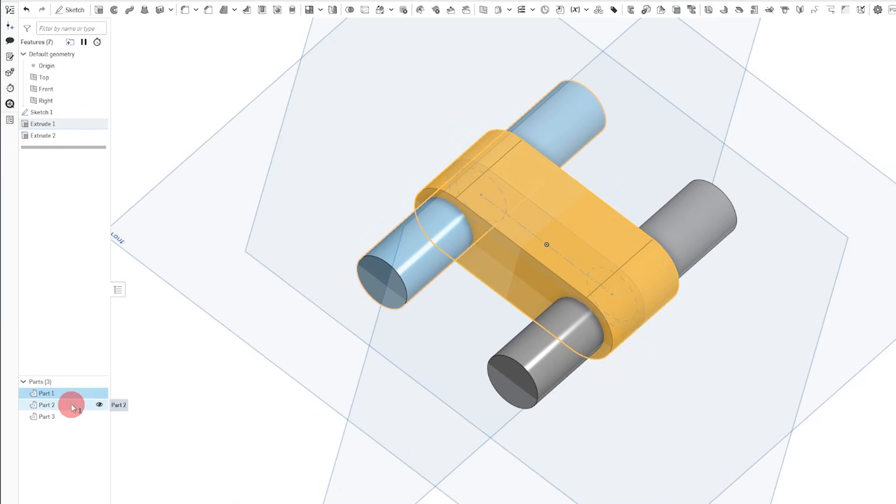
pyautogui.click(72, 404)
pyautogui.click(71, 416)
pyautogui.click(70, 417)
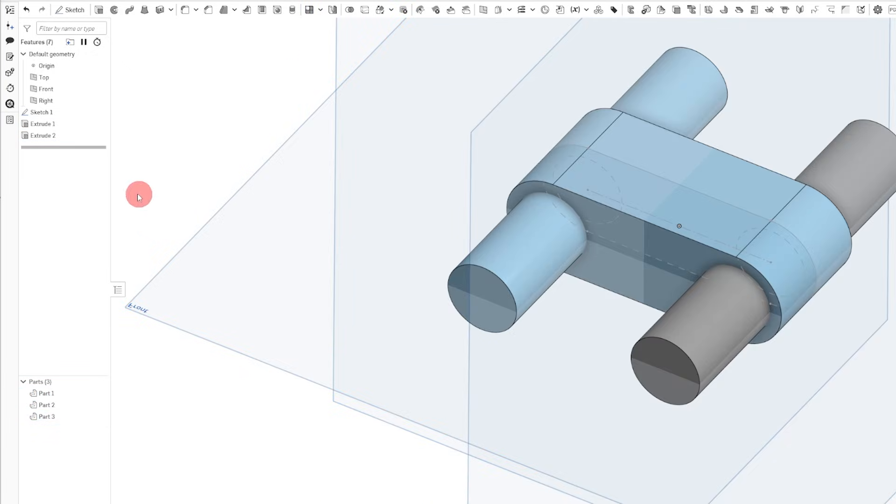
pyautogui.rightClick(52, 138)
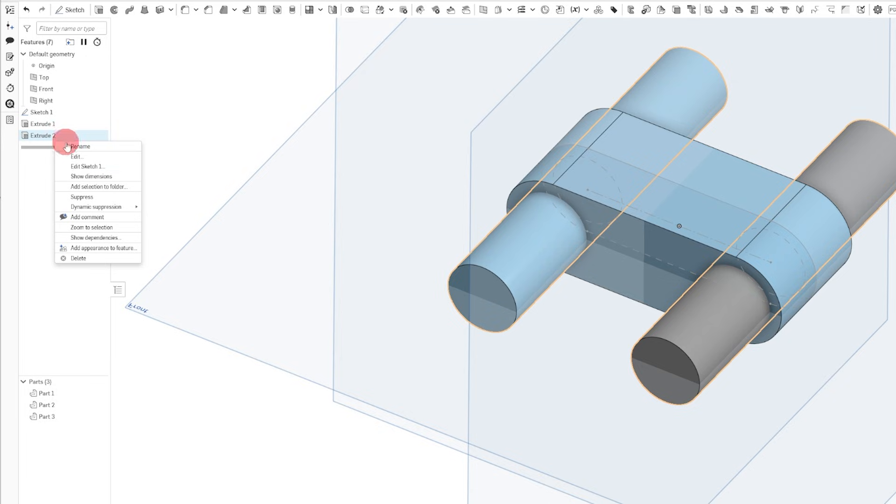
pyautogui.click(72, 160)
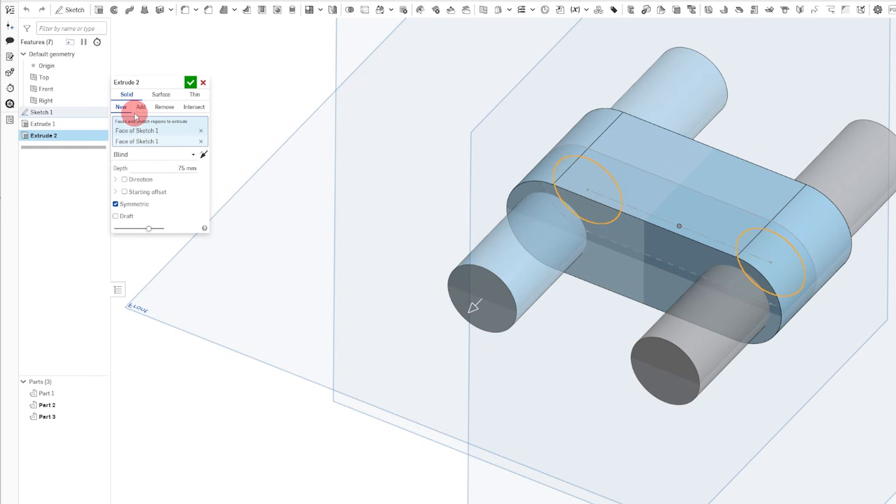
pyautogui.click(140, 107)
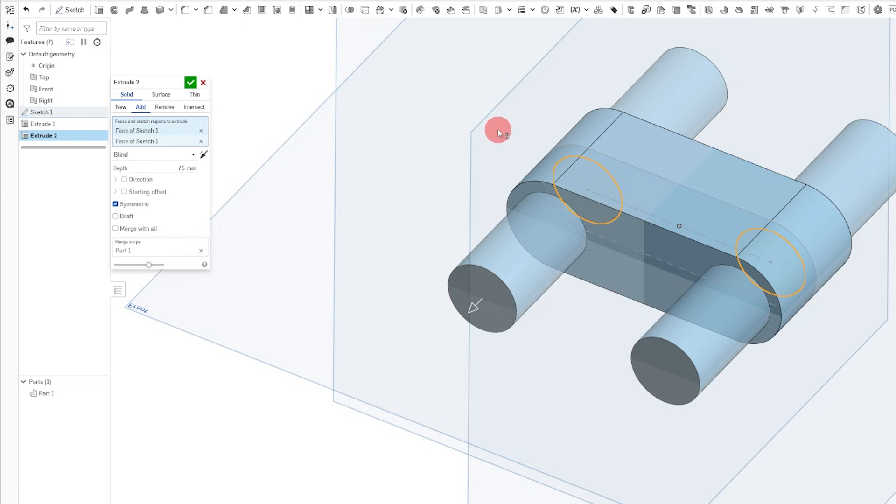
pyautogui.click(190, 82)
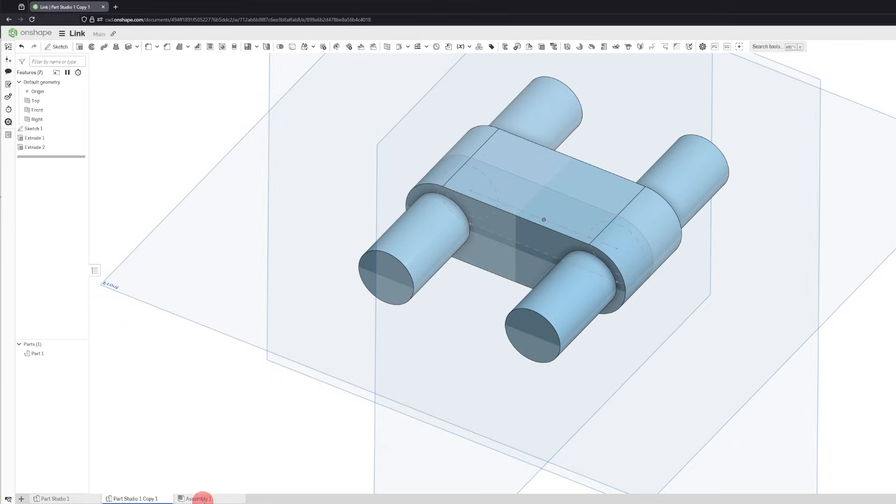
# - Open Assembly 1 and insert the two-hole link from Part Studio 1 at the assembly origin
pyautogui.click(203, 499)
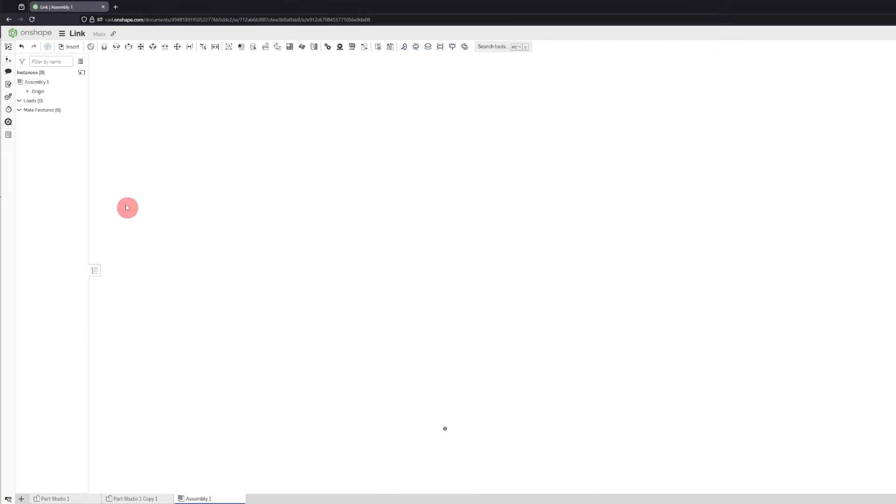
pyautogui.click(71, 49)
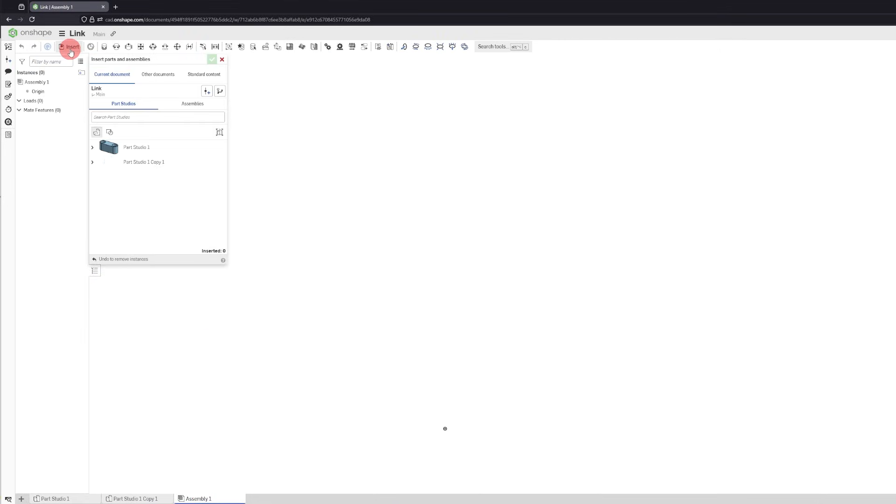
pyautogui.click(144, 147)
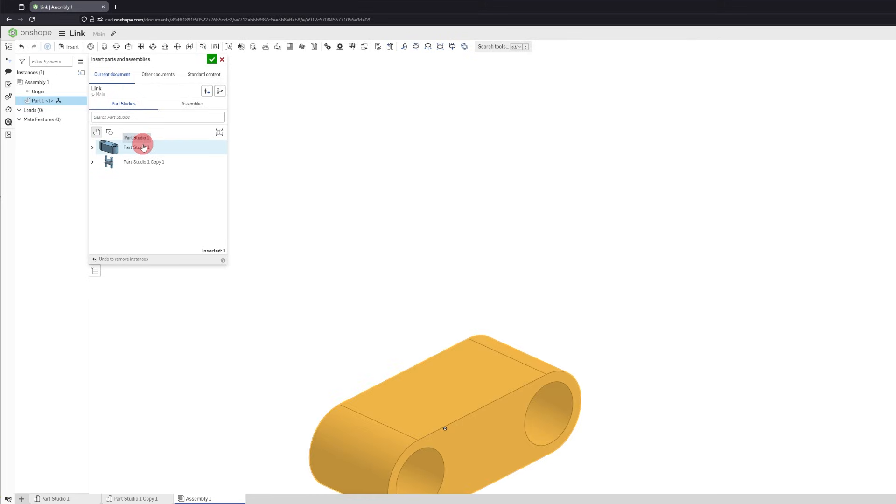
pyautogui.click(549, 281)
pyautogui.scroll(1, 550, 281)
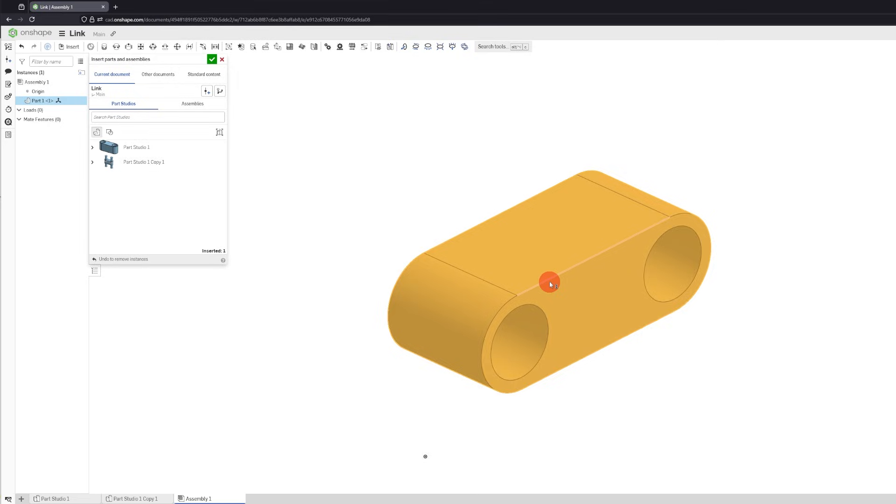
pyautogui.scroll(-3, 550, 281)
pyautogui.moveTo(527, 306); pyautogui.dragTo(469, 383)
pyautogui.scroll(1, 559, 276)
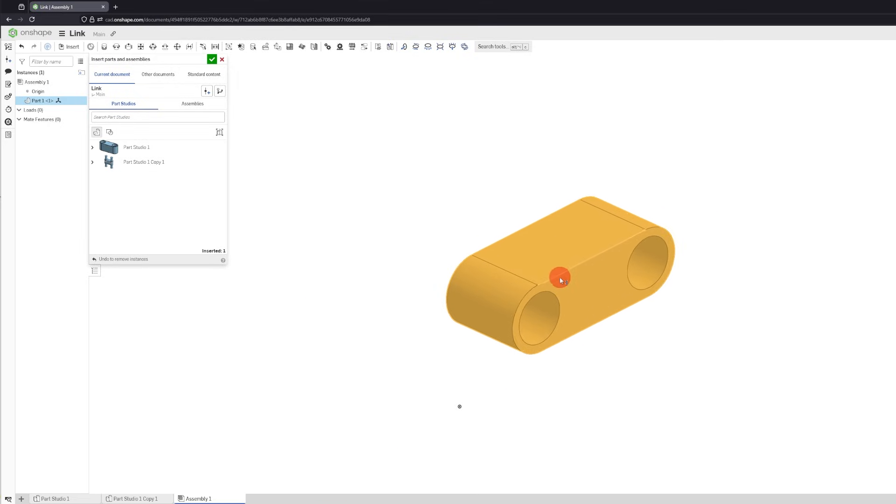
pyautogui.scroll(-3, 555, 290)
pyautogui.scroll(3, 445, 425)
pyautogui.moveTo(464, 425)
pyautogui.mouseDown()
pyautogui.moveTo(597, 194)
pyautogui.moveTo(666, 282)
pyautogui.moveTo(521, 286)
pyautogui.moveTo(616, 246)
pyautogui.moveTo(380, 247)
pyautogui.mouseUp()
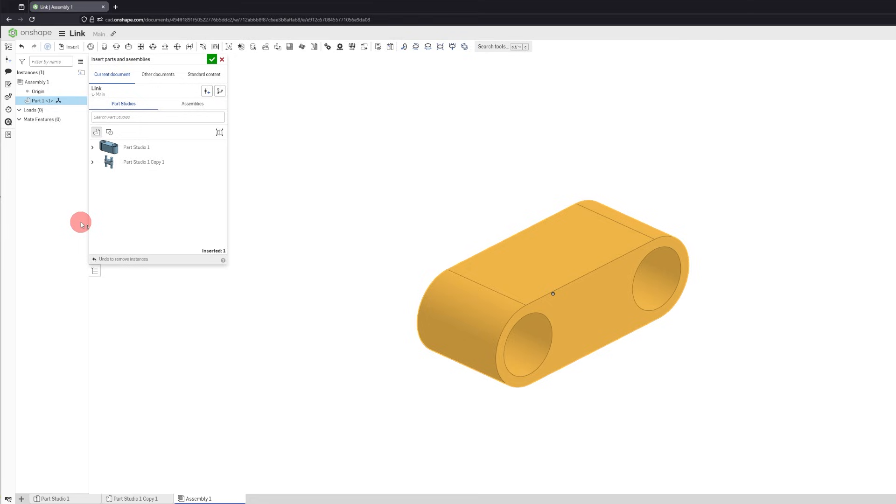
pyautogui.click(211, 60)
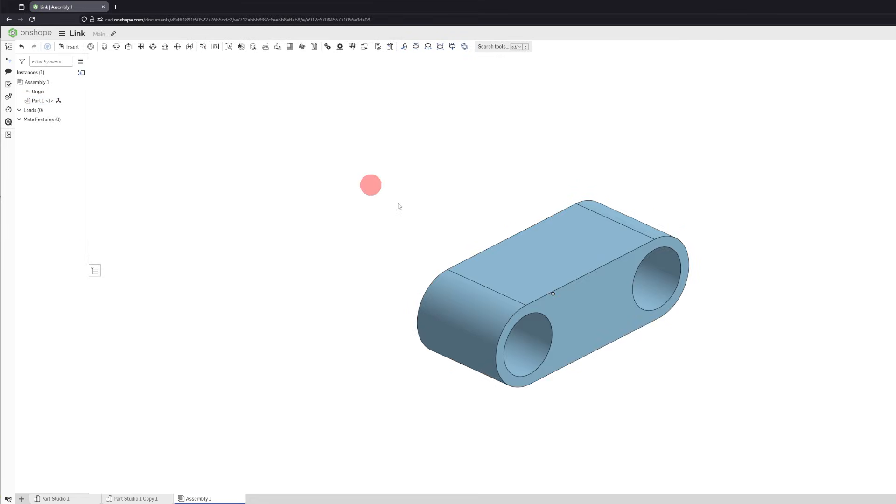
# - Insert the pinned link from Part Studio 1 Copy 1 and place it above the two-hole link
pyautogui.moveTo(553, 341); pyautogui.dragTo(602, 303, button='right')
pyautogui.click(74, 47)
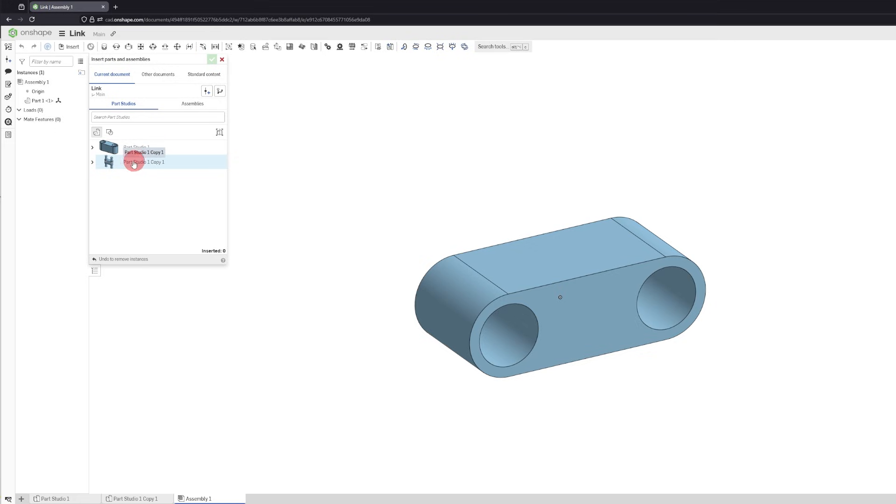
pyautogui.click(169, 165)
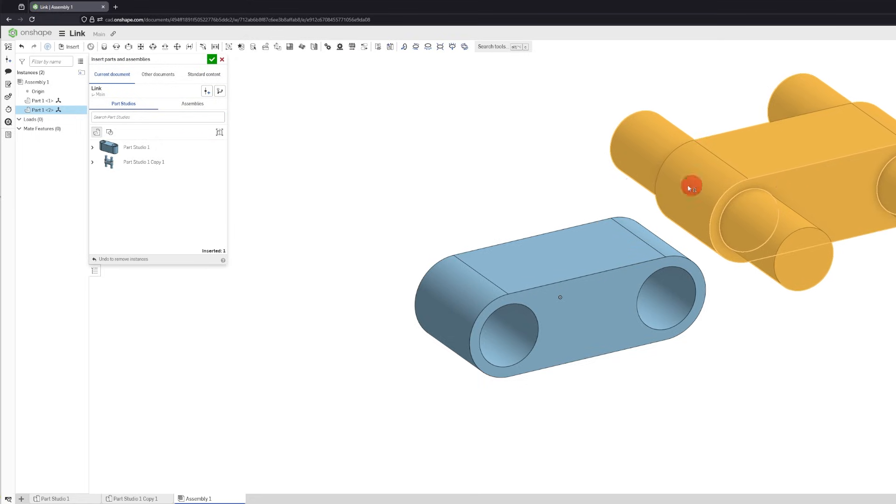
pyautogui.click(390, 180)
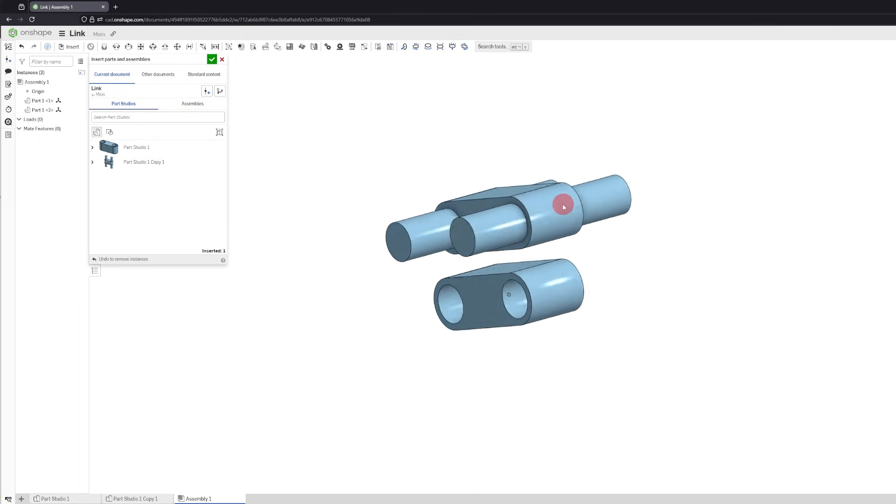
pyautogui.moveTo(564, 205); pyautogui.dragTo(578, 232, button='right')
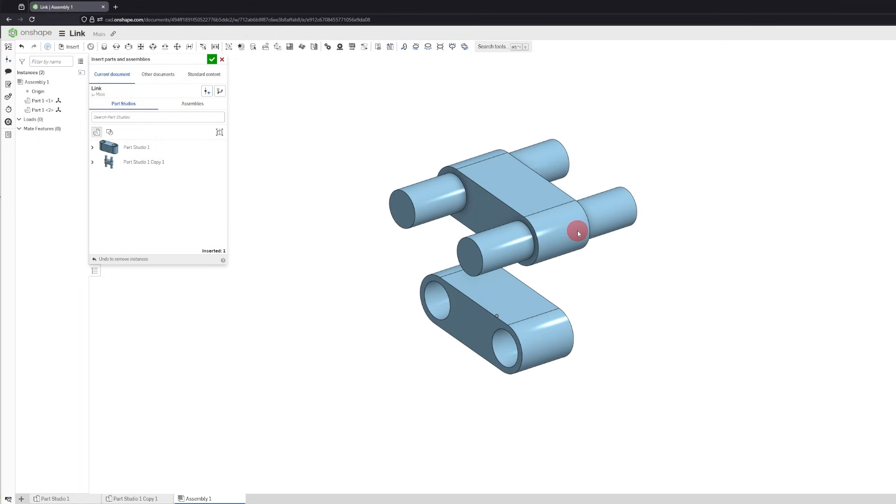
pyautogui.click(216, 59)
# - Join the pinned link to the two-hole link with a revolute mate between a pin's base edge and a hole's edge
pyautogui.press('f')
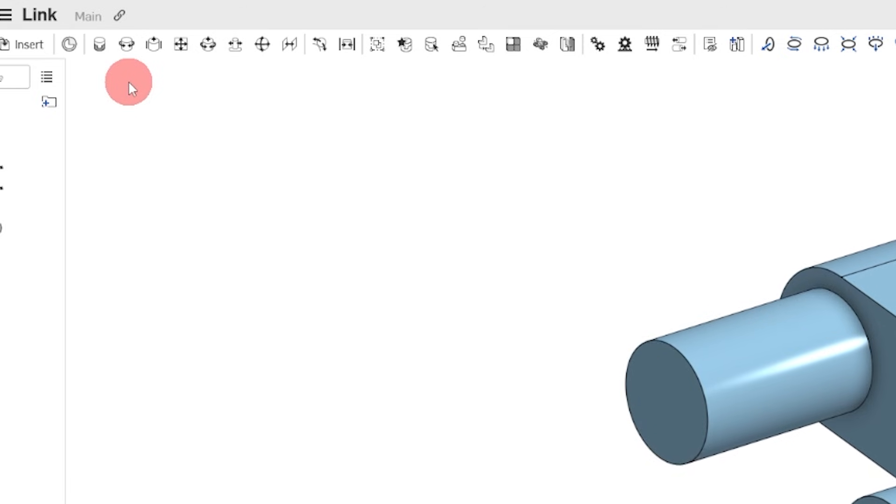
pyautogui.click(126, 45)
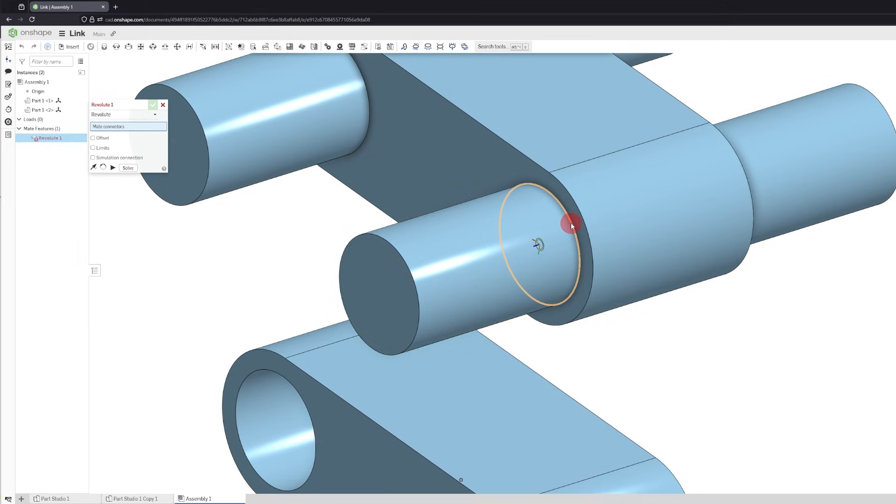
pyautogui.click(571, 222)
pyautogui.scroll(-3, 632, 368)
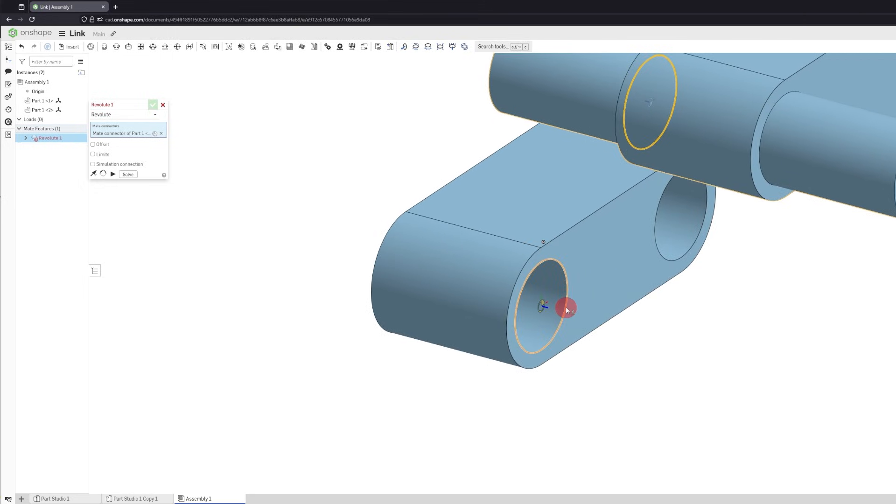
pyautogui.click(566, 309)
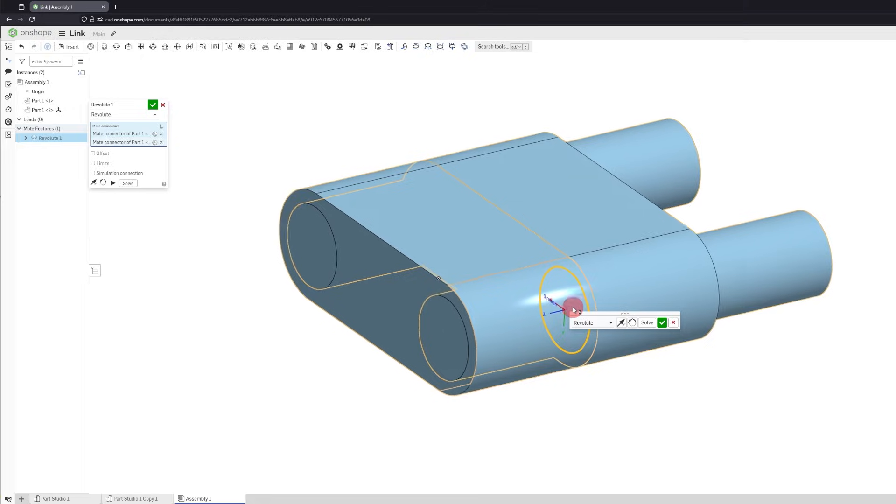
pyautogui.click(661, 323)
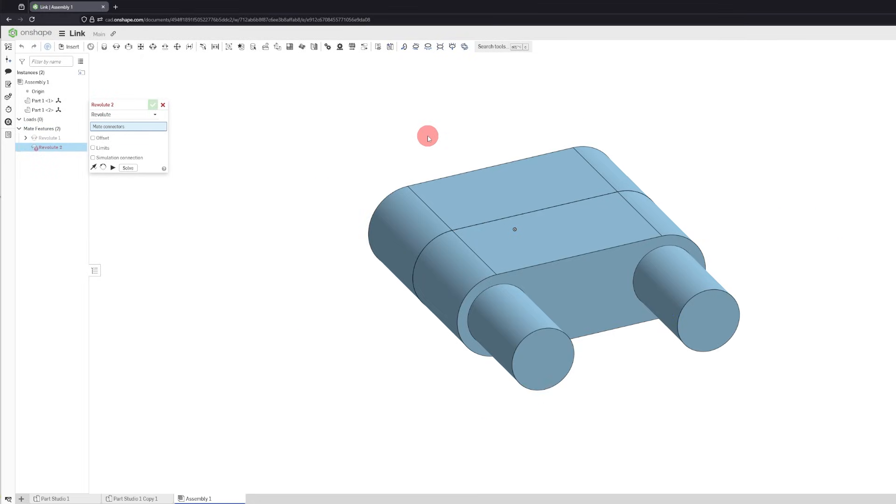
# - Fix the first two-hole link, Part 1 <1>, in place in the assembly
pyautogui.click(35, 101)
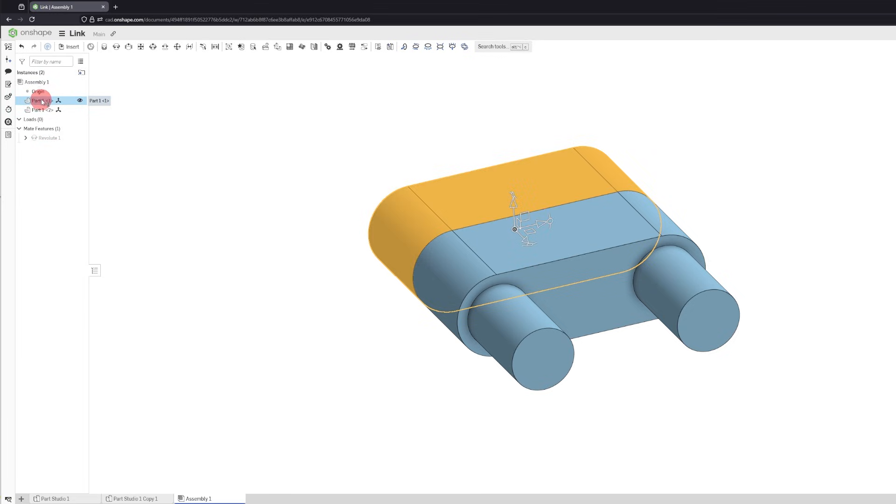
pyautogui.rightClick(44, 101)
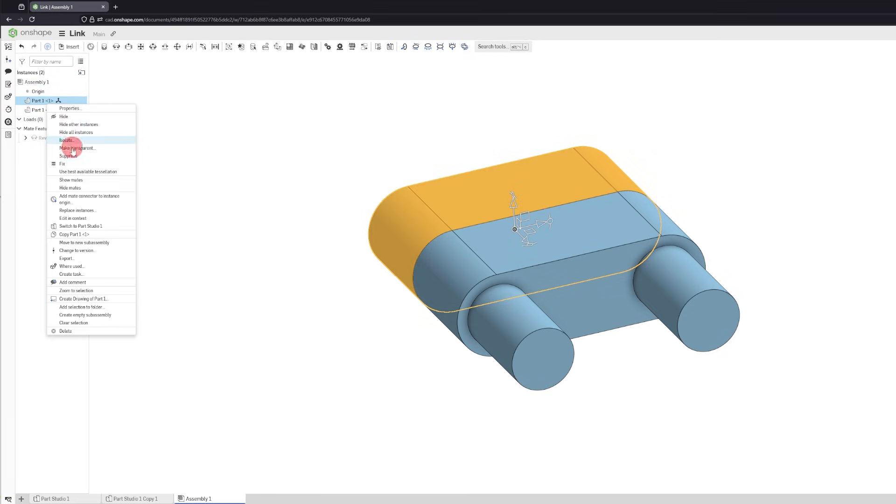
pyautogui.click(73, 165)
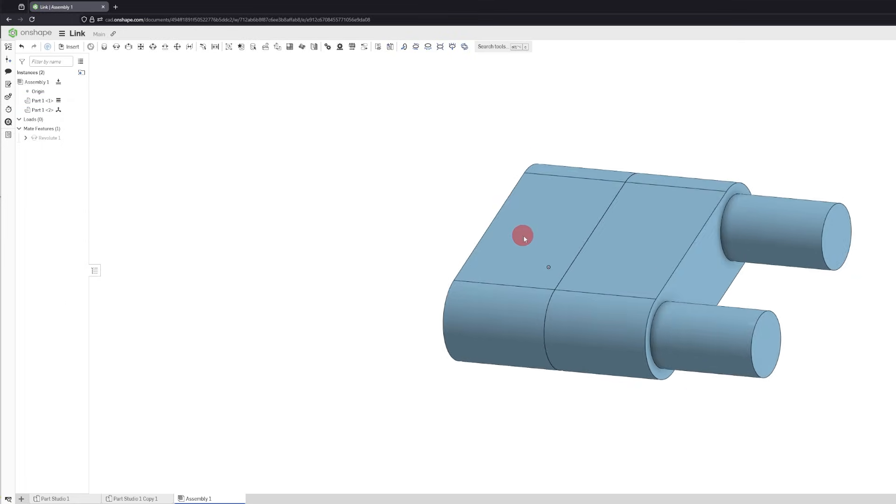
# - Swing the pinned link upright about its revolute joint with the fixed link
pyautogui.click(564, 255)
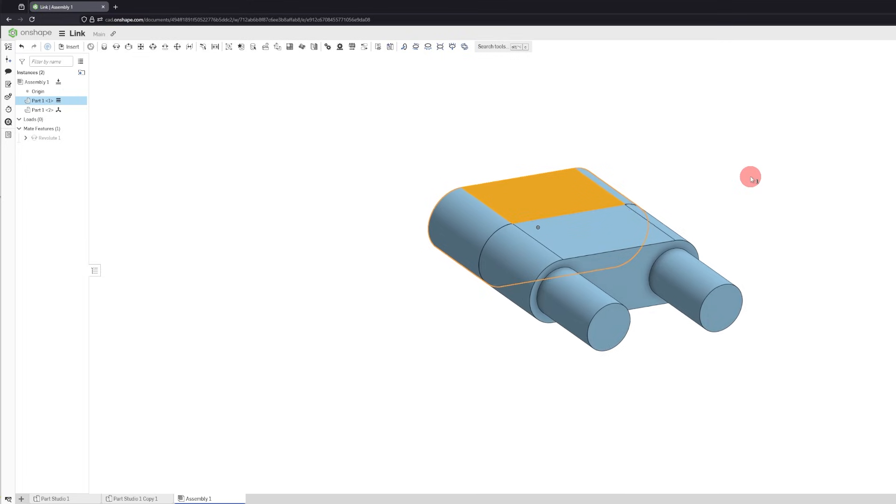
pyautogui.click(612, 188)
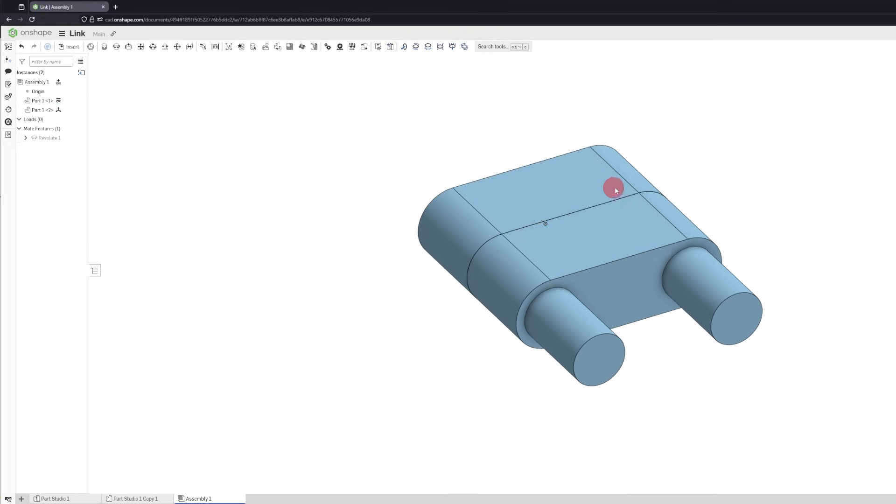
pyautogui.moveTo(722, 275); pyautogui.dragTo(539, 160)
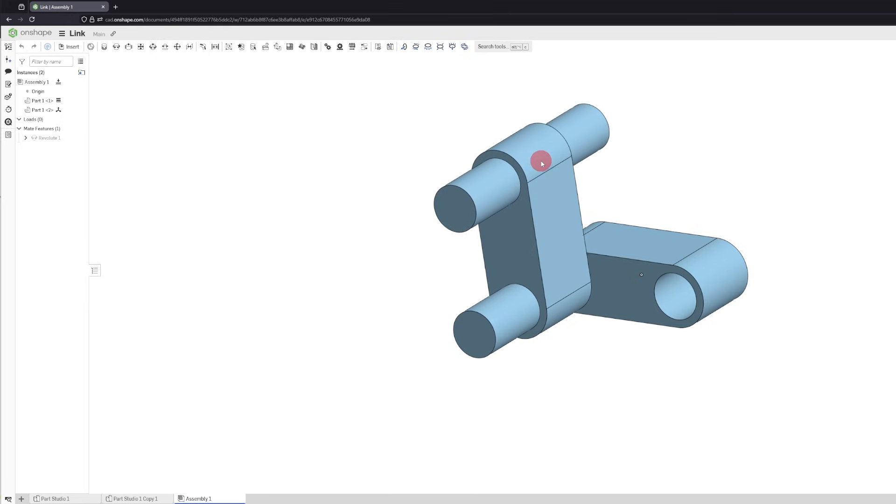
# - Change the appearance of the pinned link in Part Studio 1 Copy 1 to red (FF0000)
pyautogui.click(136, 499)
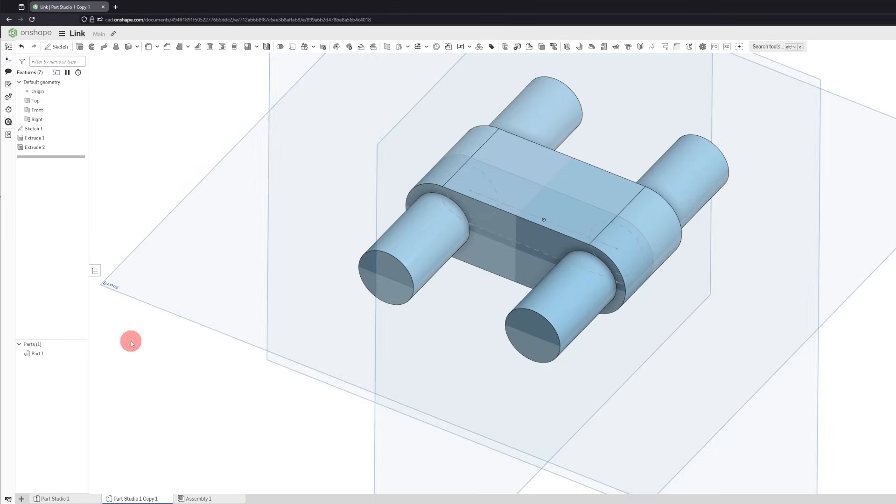
pyautogui.rightClick(47, 354)
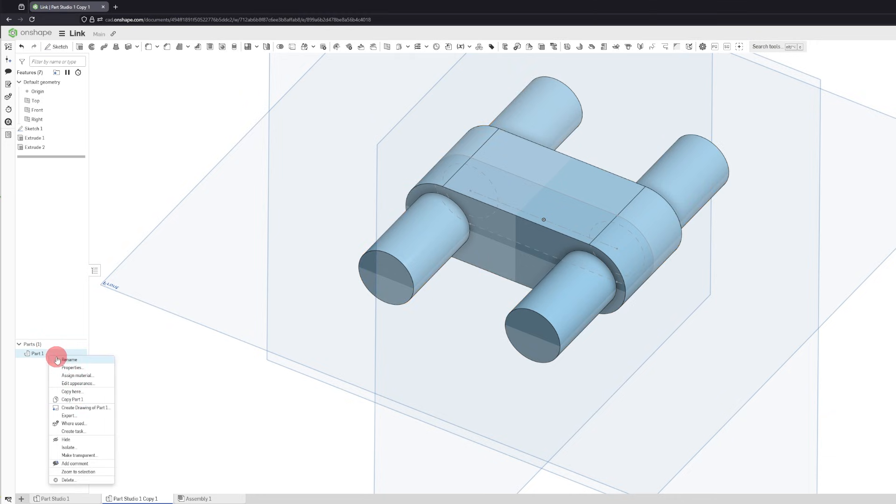
pyautogui.click(104, 384)
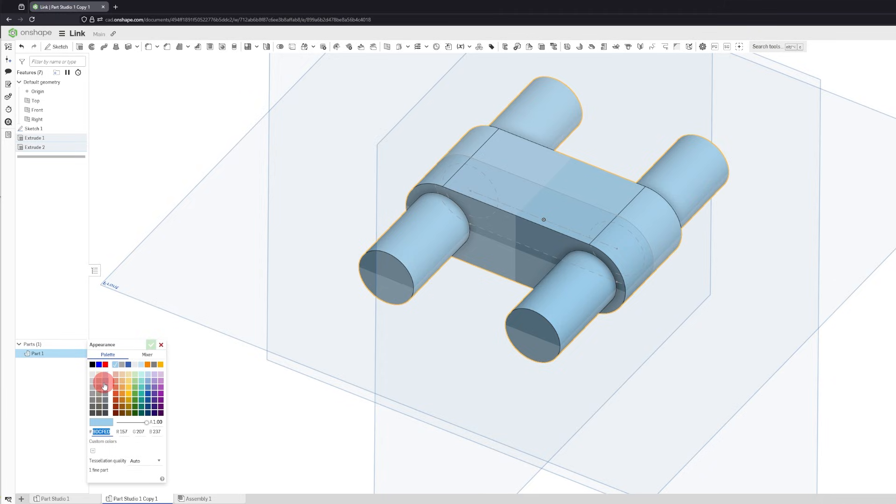
pyautogui.click(105, 366)
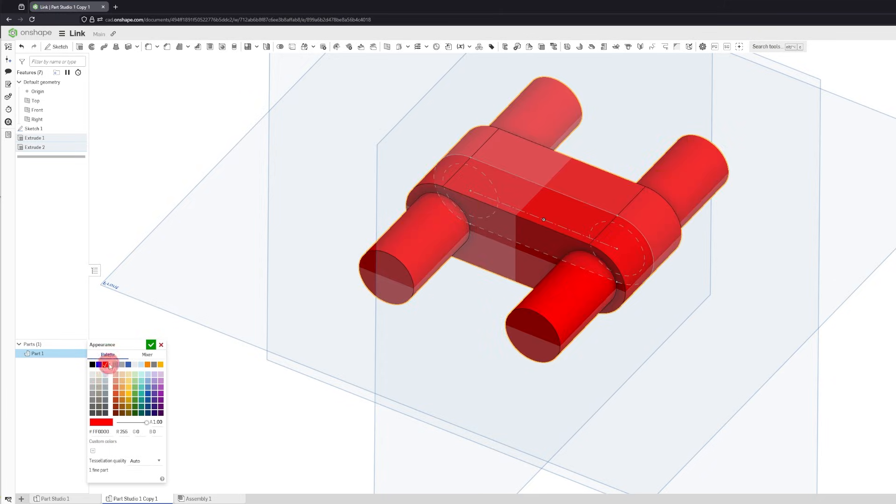
pyautogui.click(150, 345)
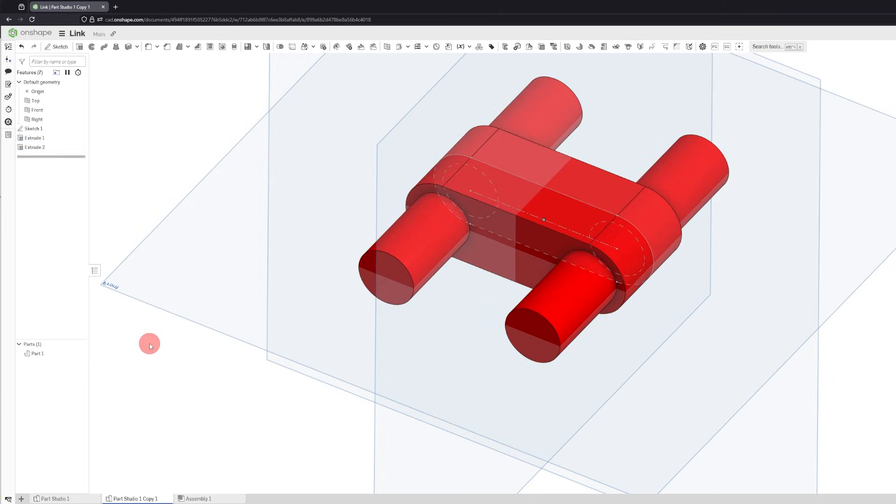
# - Return to Assembly 1 and insert another two-hole link from Part Studio 1 beside the red pinned link
pyautogui.click(208, 499)
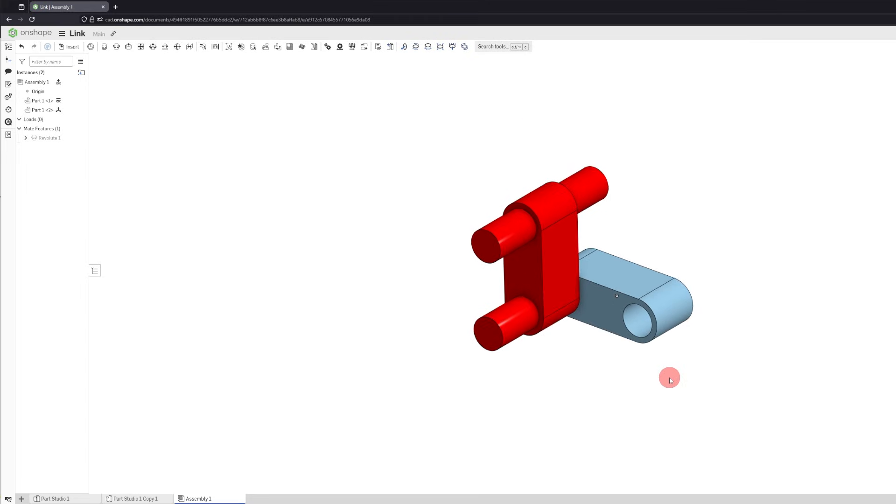
pyautogui.click(72, 47)
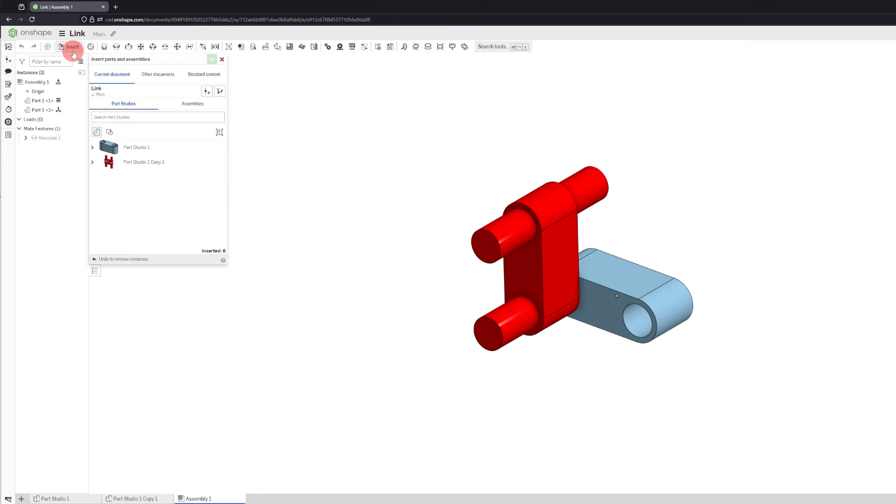
pyautogui.moveTo(191, 168); pyautogui.dragTo(377, 325)
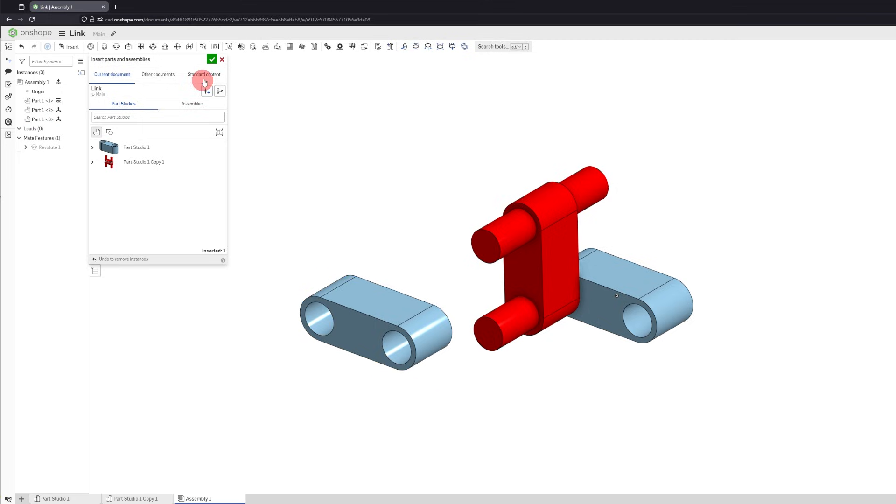
pyautogui.click(210, 61)
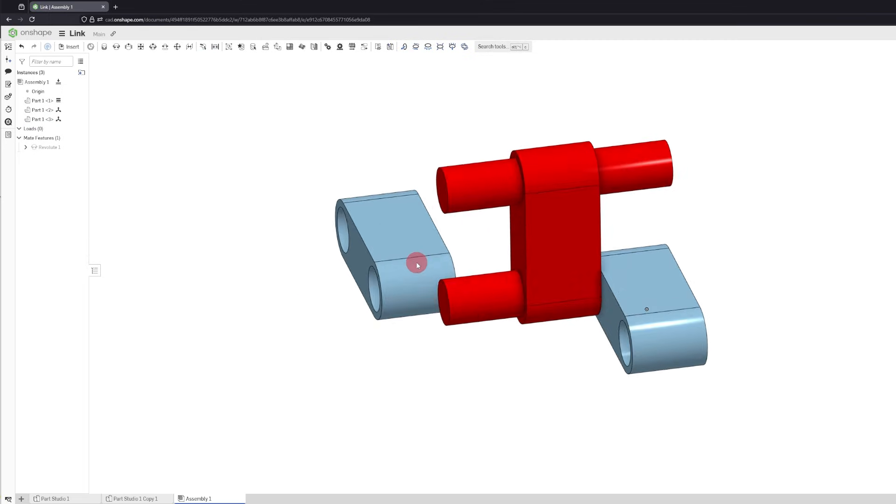
# - Join the new two-hole link to the free side of the red link's lower pin with a revolute mate at their circular edges
pyautogui.moveTo(417, 265); pyautogui.dragTo(388, 239, button='right')
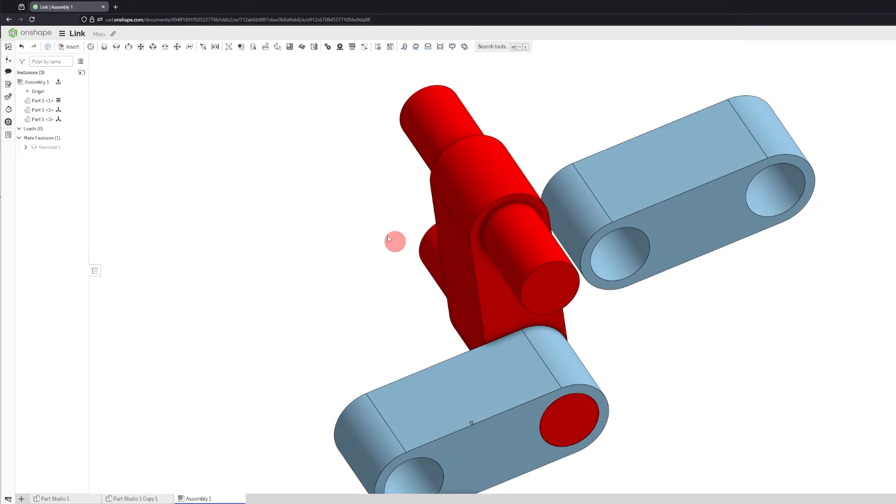
pyautogui.click(118, 47)
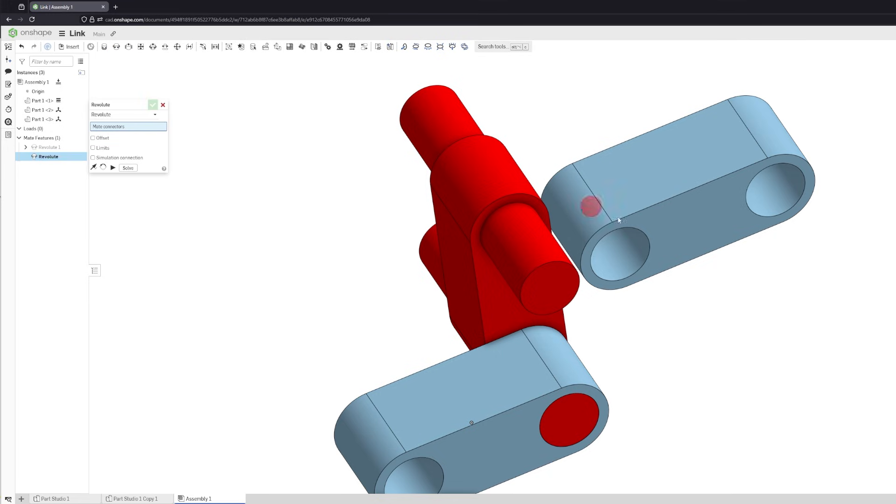
pyautogui.click(649, 244)
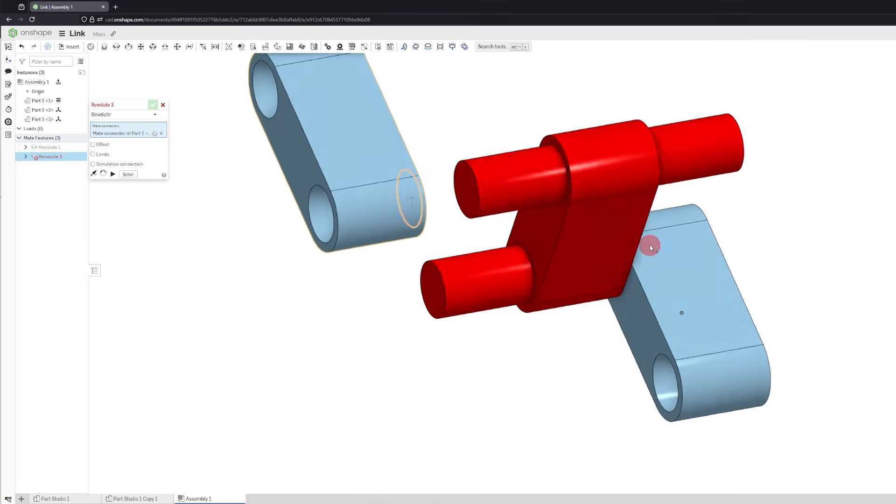
pyautogui.moveTo(650, 248); pyautogui.dragTo(595, 273, button='right')
pyautogui.click(584, 270)
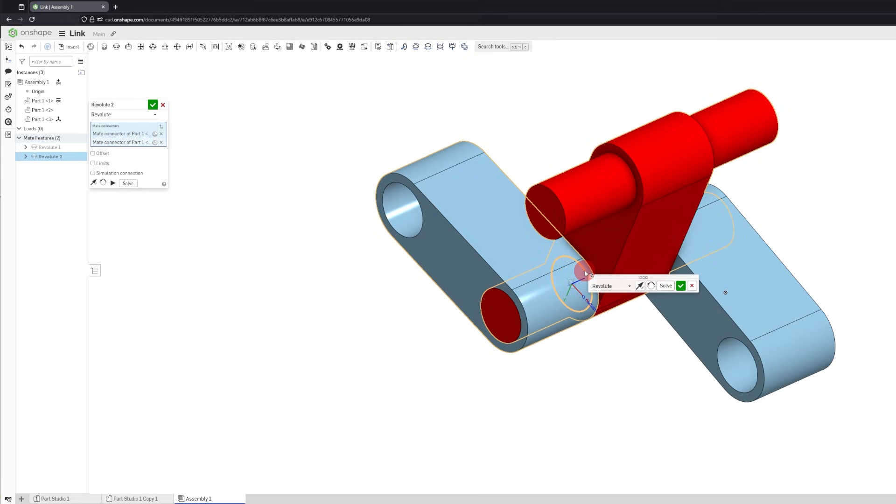
pyautogui.click(682, 285)
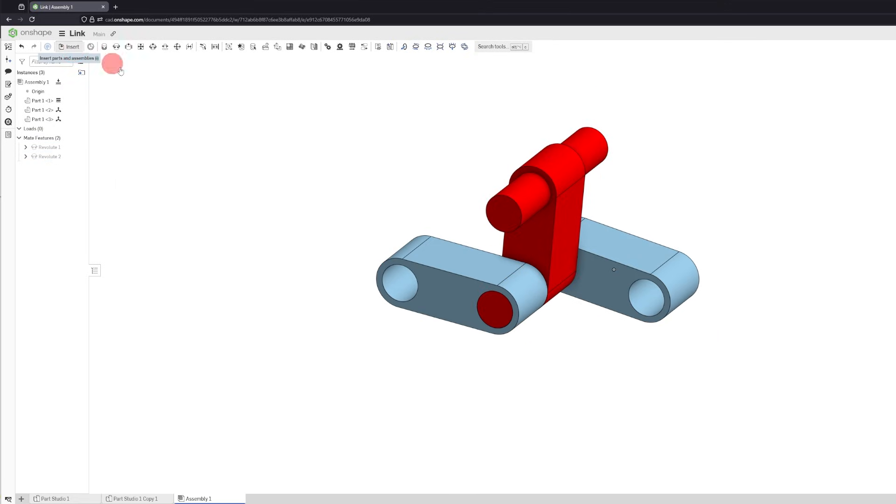
# - Insert additional two-hole links from Part Studio 1 and pinned links from Part Studio 1 Copy 1 beside the joined links
pyautogui.moveTo(413, 189); pyautogui.dragTo(373, 173, button='right')
pyautogui.scroll(-2, 368, 173)
pyautogui.click(144, 150)
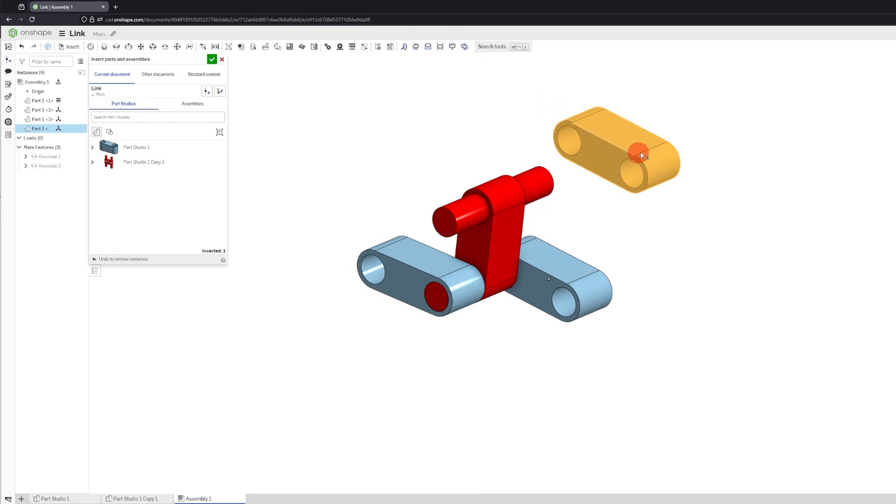
pyautogui.click(690, 159)
pyautogui.click(145, 147)
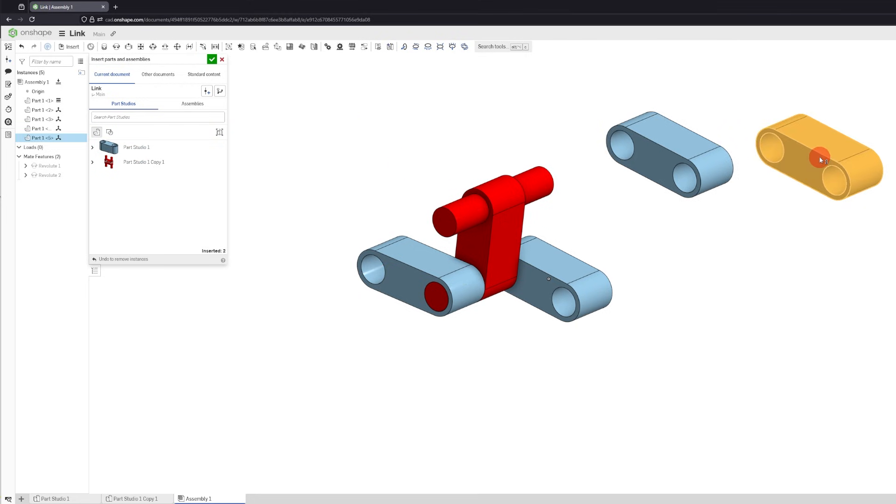
pyautogui.click(821, 160)
pyautogui.click(212, 59)
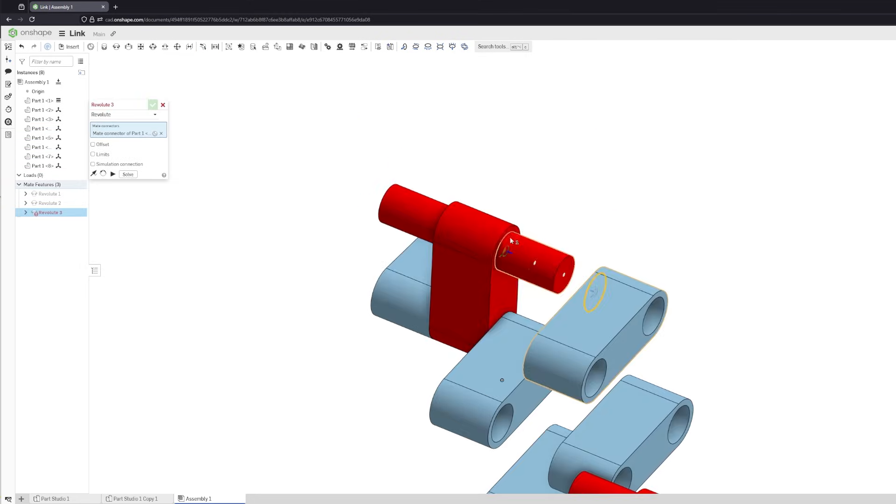
# - Connect the additional two-hole and pinned links into a continuous chain with revolute mates between the pin base edges and hole edges
pyautogui.click(510, 240)
pyautogui.click(615, 243)
pyautogui.click(781, 271)
pyautogui.moveTo(728, 280); pyautogui.dragTo(599, 289, button='right')
pyautogui.click(602, 250)
pyautogui.click(707, 252)
pyautogui.click(561, 234)
pyautogui.click(722, 300)
pyautogui.click(599, 289)
pyautogui.click(840, 317)
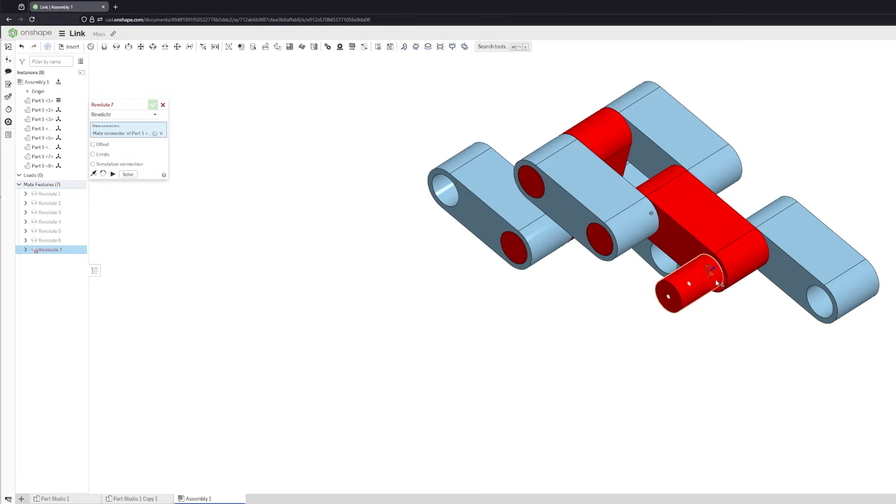
pyautogui.click(716, 283)
pyautogui.press('Return')
# - Swing the connected links about their revolute joints to try out the chain's motion
pyautogui.moveTo(810, 222); pyautogui.dragTo(861, 188, button='right')
pyautogui.moveTo(790, 317); pyautogui.dragTo(716, 175)
pyautogui.moveTo(642, 298); pyautogui.dragTo(641, 328)
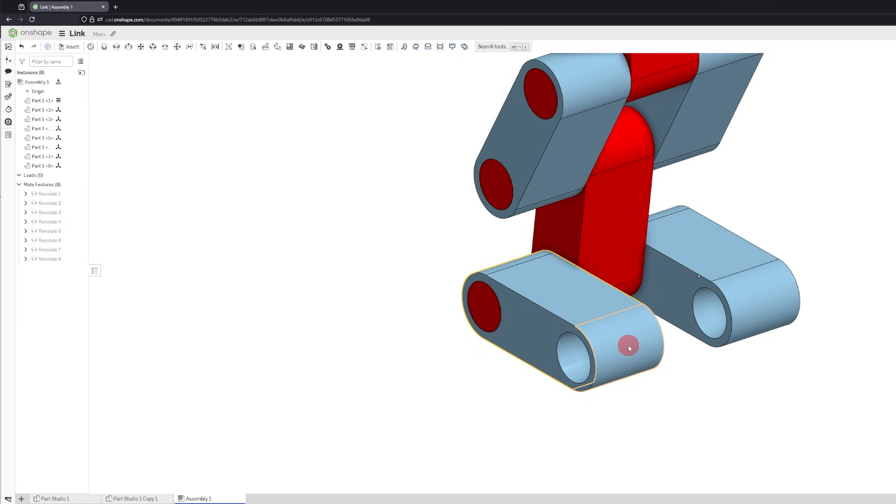
# - Select the open hole faces of the two lowest two-hole links to compare their alignment, then clear the selection
pyautogui.click(627, 345)
pyautogui.click(693, 360)
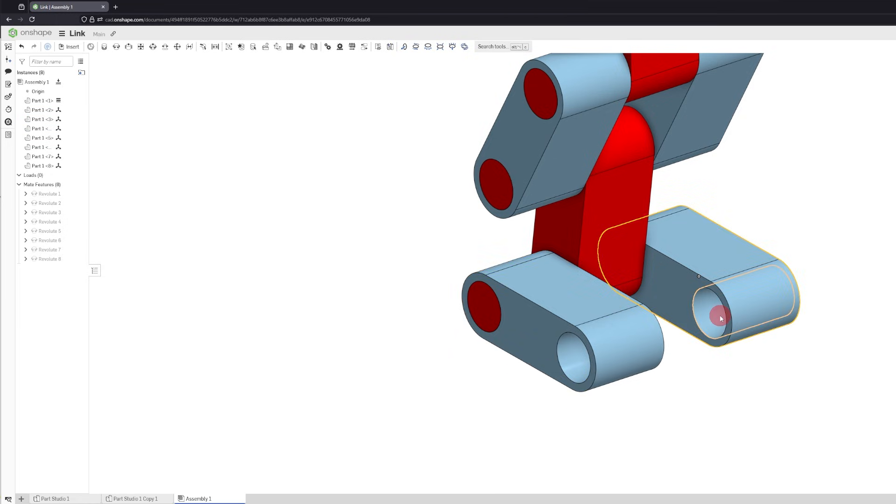
pyautogui.click(716, 314)
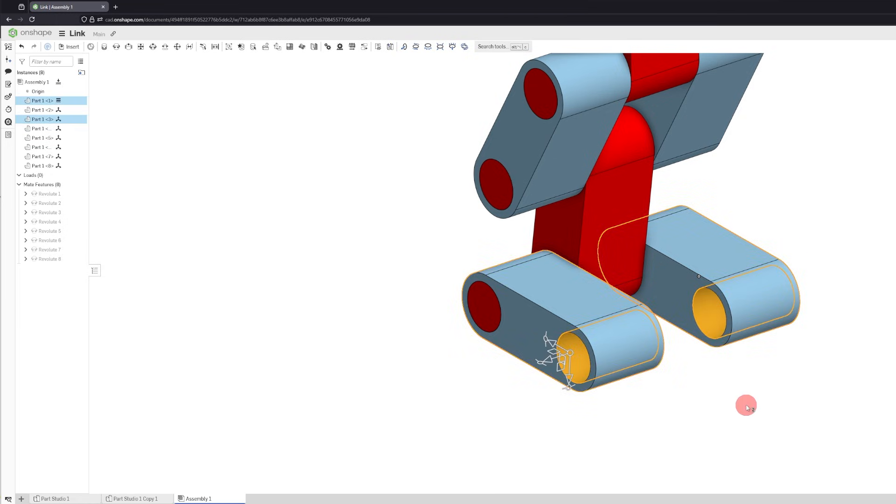
pyautogui.click(659, 382)
# - Swing the free lowest two-hole link about its pin until it points downward, away from the fixed link's angle
pyautogui.moveTo(614, 472); pyautogui.dragTo(660, 361)
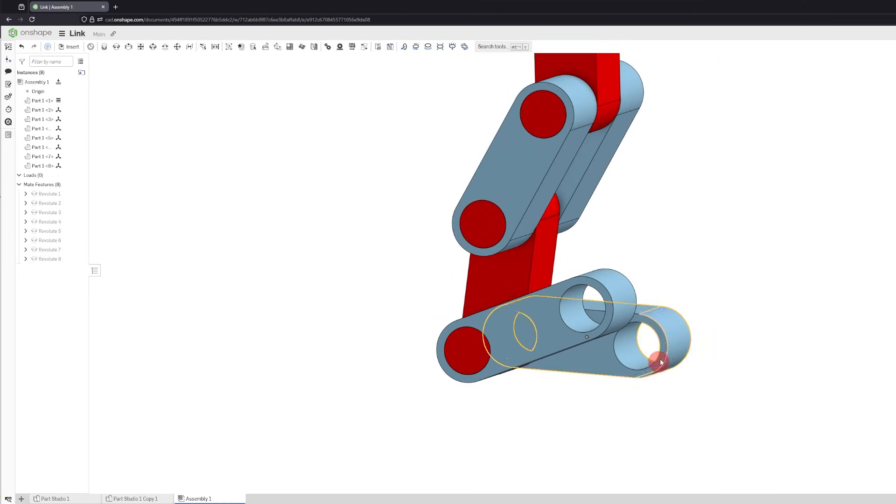
pyautogui.moveTo(629, 429); pyautogui.dragTo(533, 444)
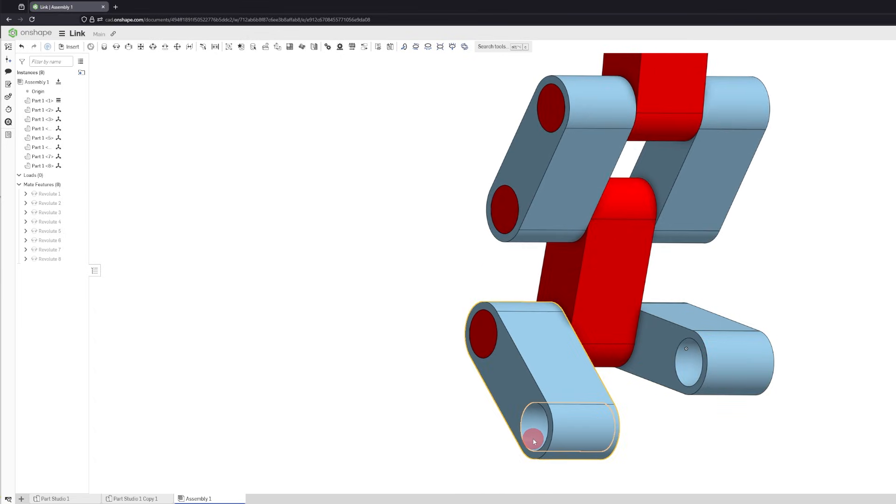
pyautogui.moveTo(689, 411)
pyautogui.mouseDown(button='right')
pyautogui.moveTo(685, 428)
pyautogui.moveTo(701, 401)
pyautogui.mouseUp(button='right')
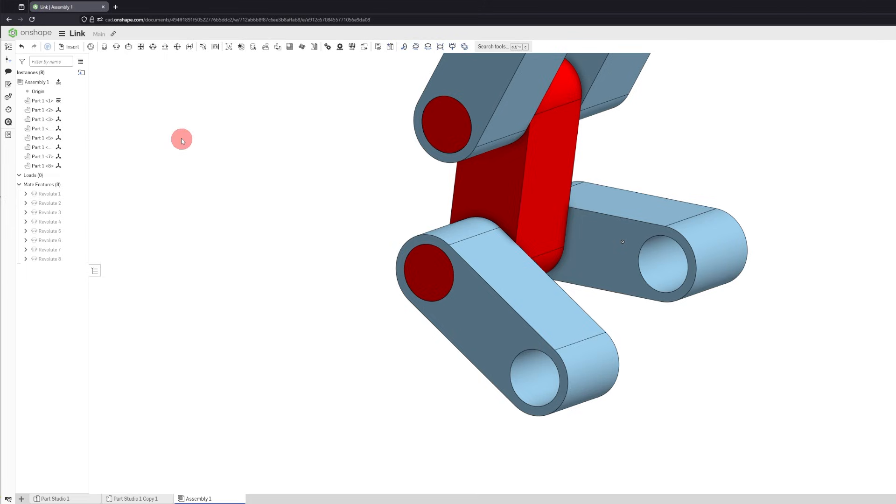
# - Align the open hole faces of the two lowest two-hole links with a slider mate, and swing an upper end link to test it
pyautogui.click(127, 46)
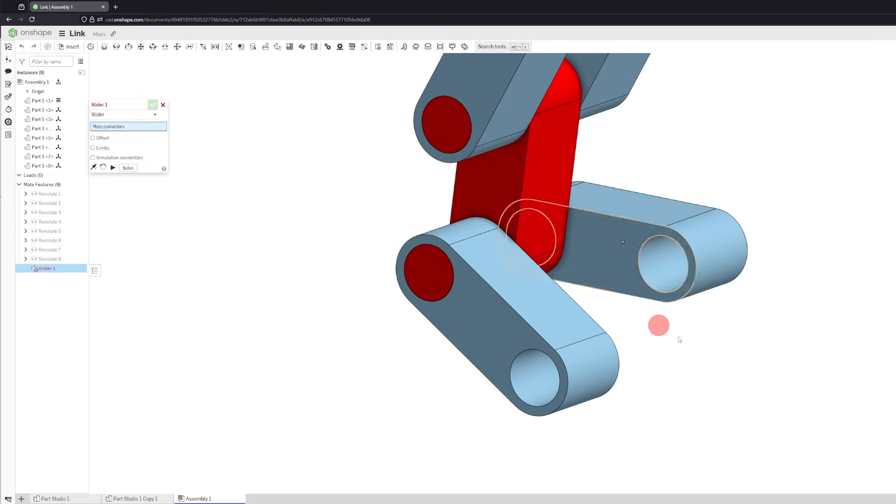
pyautogui.click(661, 274)
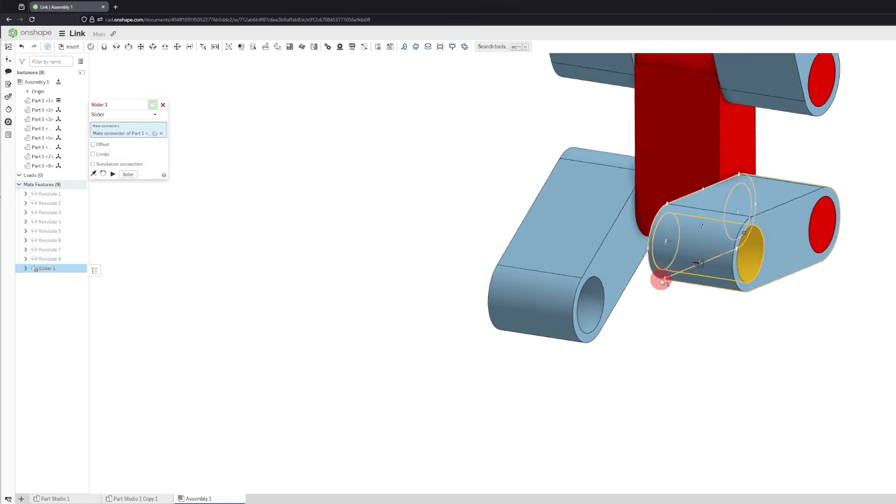
pyautogui.click(604, 300)
pyautogui.moveTo(592, 298); pyautogui.dragTo(634, 241, button='right')
pyautogui.moveTo(671, 325); pyautogui.dragTo(652, 329, button='right')
pyautogui.keyDown('shift'); pyautogui.click(690, 313); pyautogui.keyUp('shift')
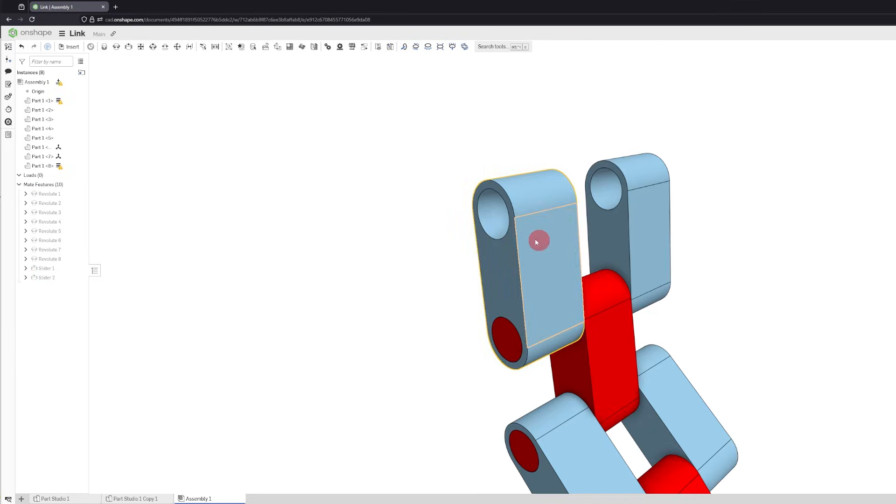
pyautogui.moveTo(536, 239); pyautogui.dragTo(490, 313)
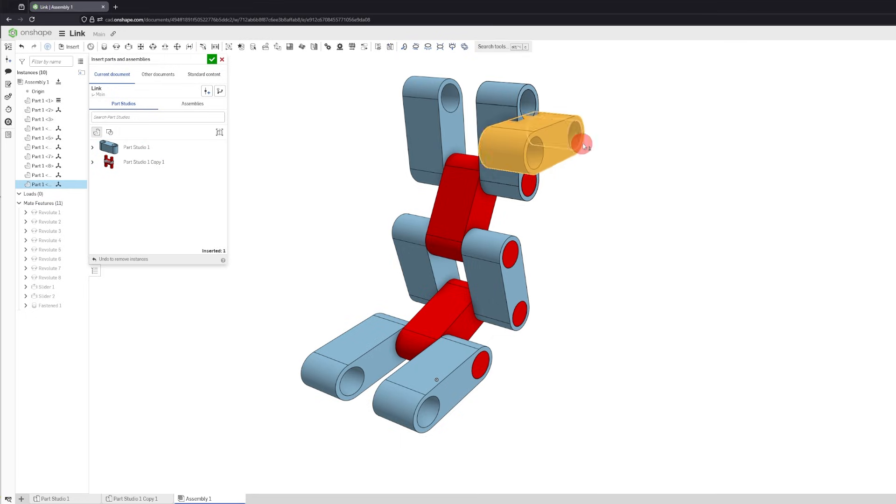
# - Place another two-hole link, planar-mate its flat side face to the upper end link's flat side face, and drag it to test the mate
pyautogui.click(688, 147)
pyautogui.click(212, 62)
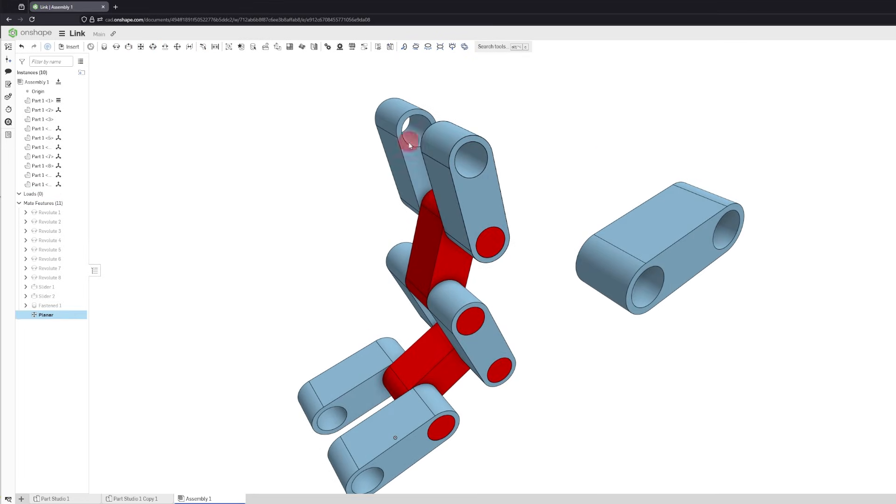
pyautogui.click(661, 224)
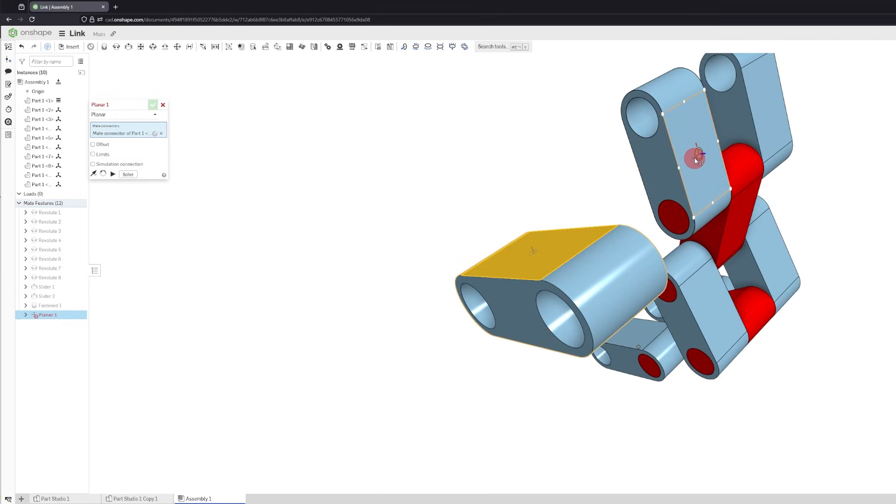
pyautogui.click(695, 160)
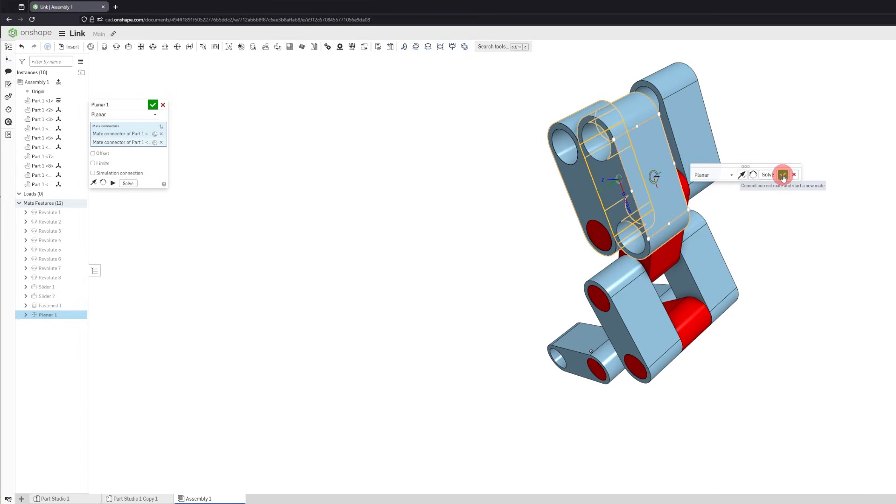
pyautogui.click(783, 175)
pyautogui.click(162, 104)
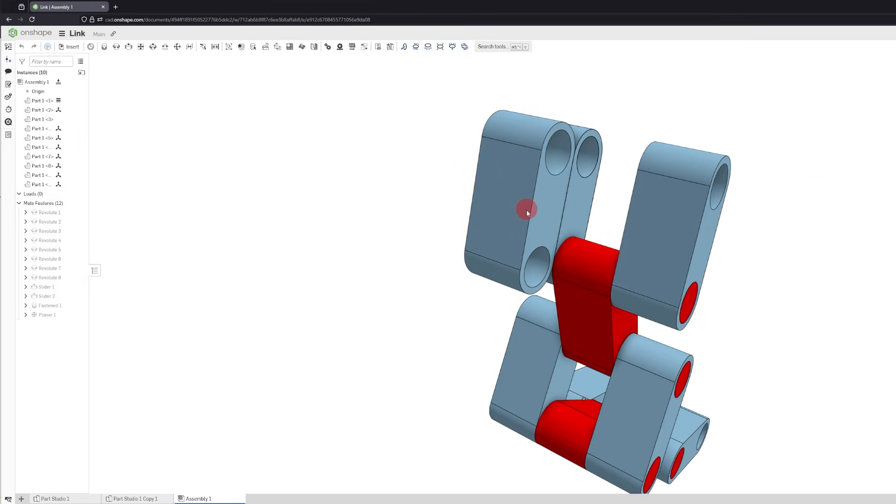
pyautogui.moveTo(527, 212)
pyautogui.mouseDown()
pyautogui.moveTo(506, 212)
pyautogui.moveTo(456, 158)
pyautogui.moveTo(460, 144)
pyautogui.moveTo(529, 158)
pyautogui.moveTo(530, 192)
pyautogui.moveTo(488, 178)
pyautogui.moveTo(523, 143)
pyautogui.moveTo(548, 200)
pyautogui.moveTo(513, 197)
pyautogui.moveTo(510, 186)
pyautogui.moveTo(755, 219)
pyautogui.moveTo(634, 238)
pyautogui.moveTo(484, 237)
pyautogui.moveTo(564, 211)
pyautogui.moveTo(502, 191)
pyautogui.moveTo(550, 265)
pyautogui.moveTo(576, 216)
pyautogui.moveTo(508, 276)
pyautogui.moveTo(628, 232)
pyautogui.moveTo(590, 232)
pyautogui.moveTo(101, 61)
pyautogui.mouseUp()
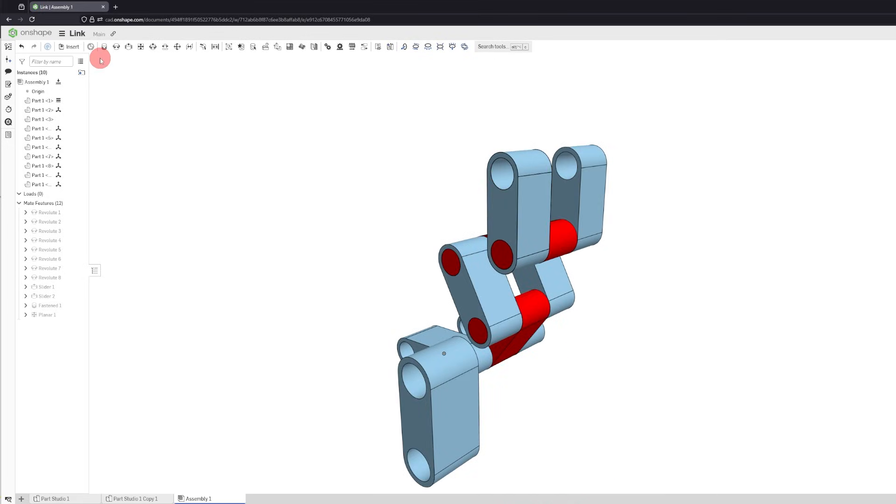
# - Insert a further two-hole link, cylindrical-mate its hole edge to the upper end link's open hole edge, and drag it to test the mate
pyautogui.click(82, 55)
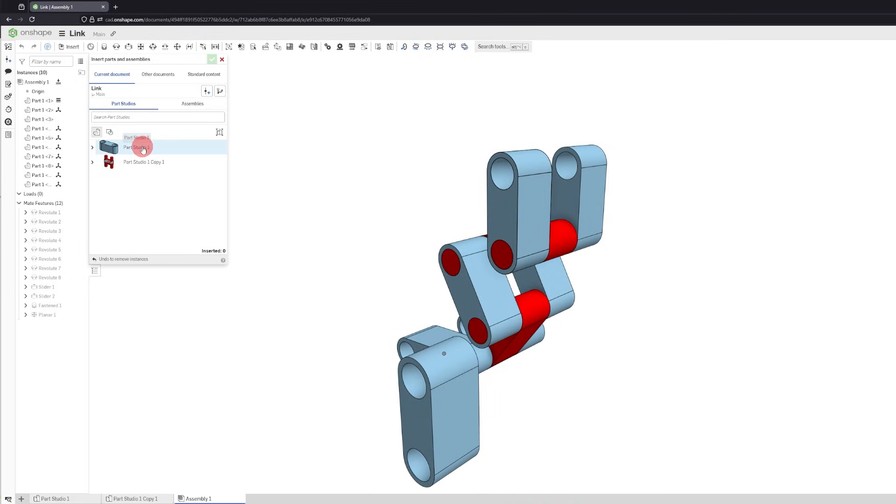
pyautogui.click(392, 161)
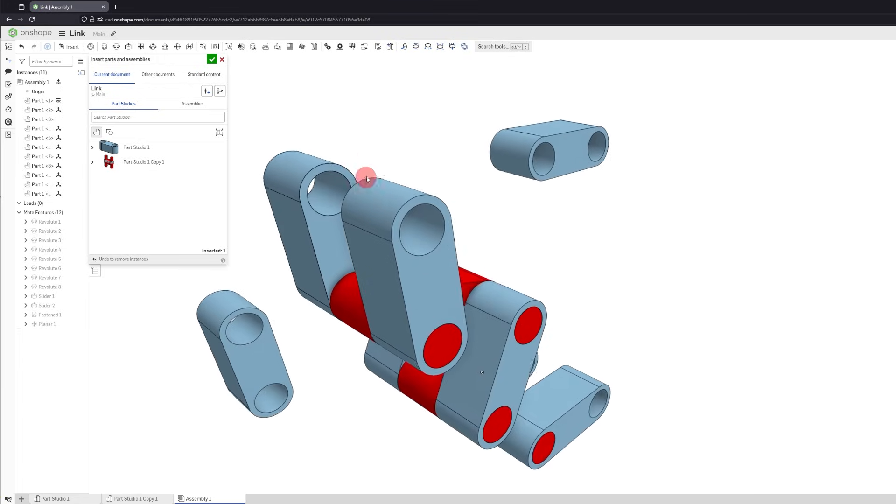
pyautogui.click(152, 50)
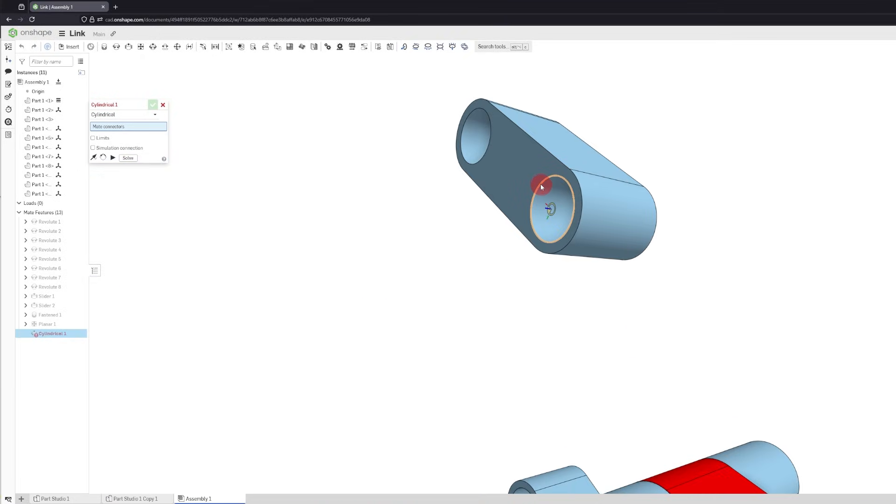
pyautogui.click(541, 187)
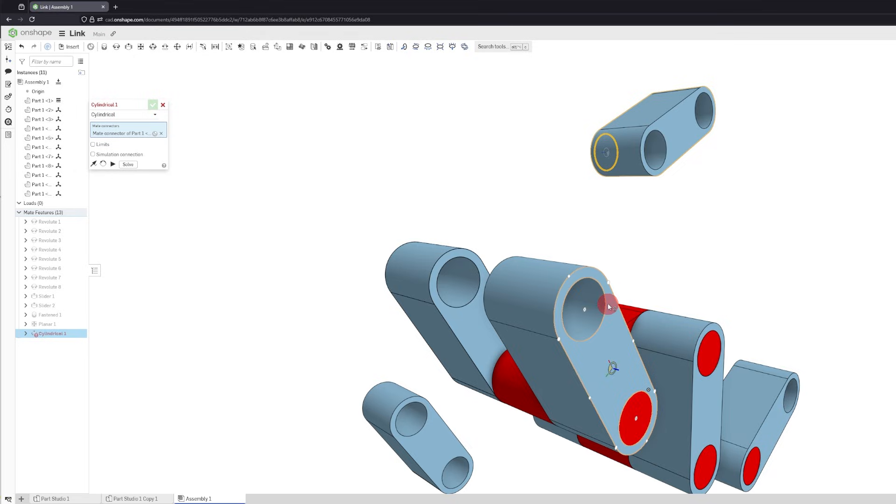
pyautogui.click(607, 304)
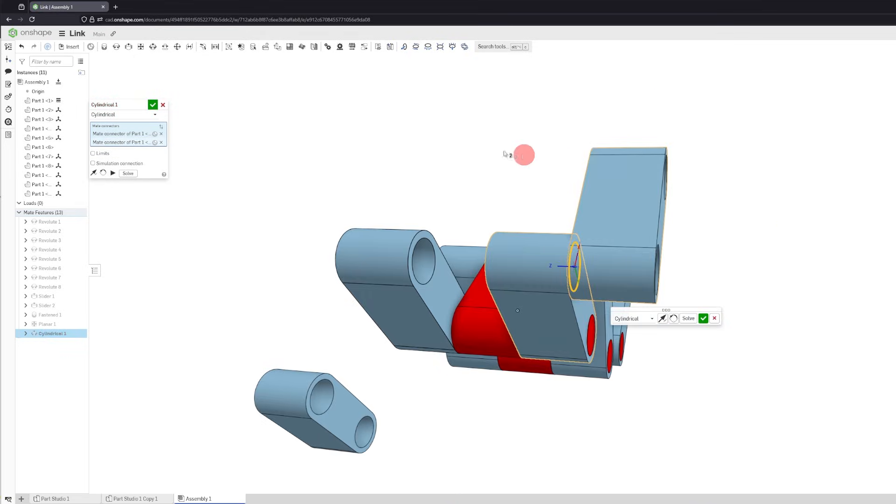
pyautogui.click(152, 106)
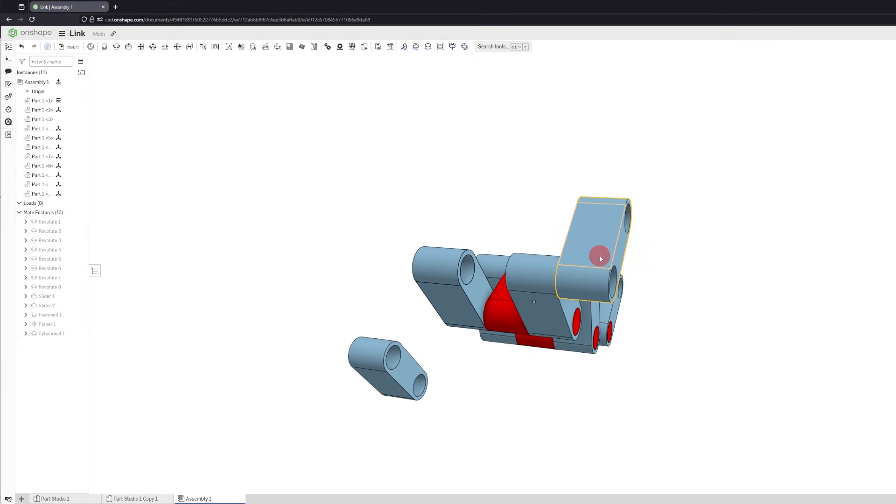
pyautogui.moveTo(594, 244); pyautogui.dragTo(642, 286)
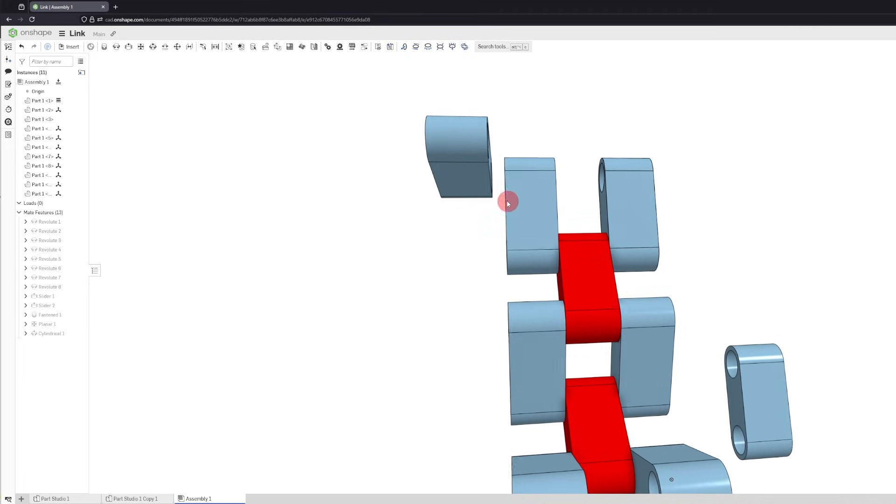
pyautogui.moveTo(430, 176); pyautogui.dragTo(515, 188)
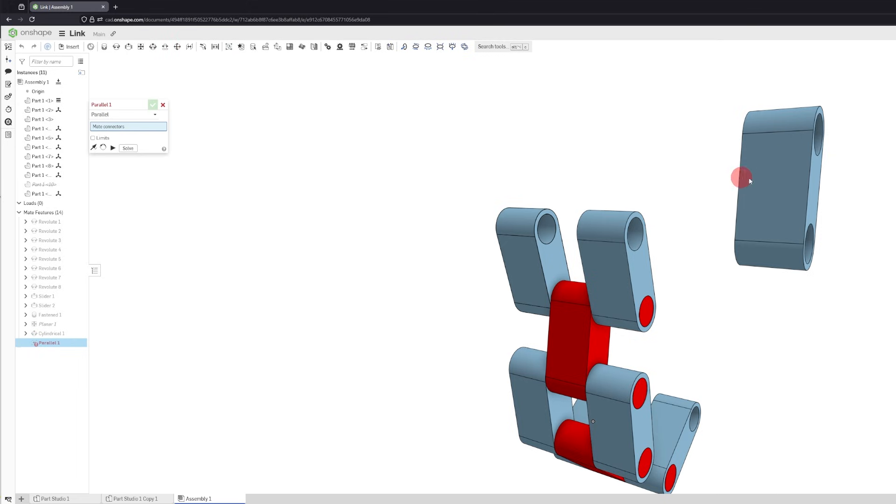
# - Add a parallel mate between the flat side faces of the loose two-hole link and the upper end link
pyautogui.click(769, 185)
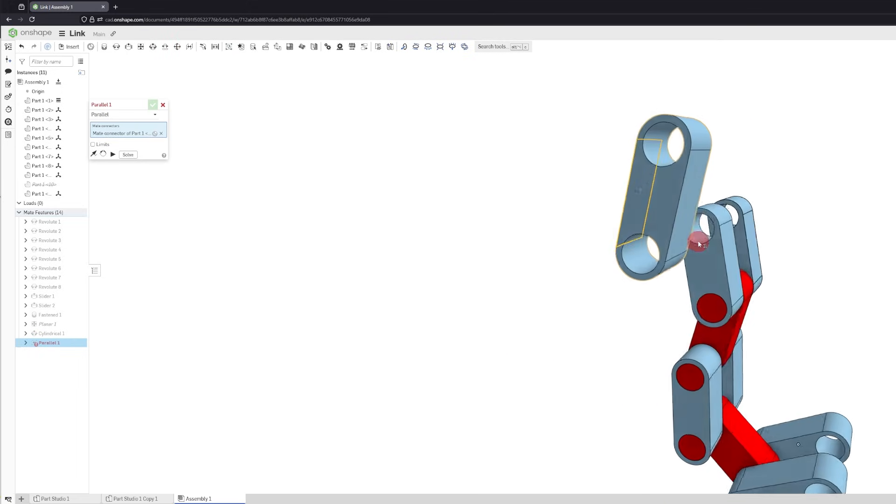
pyautogui.click(756, 255)
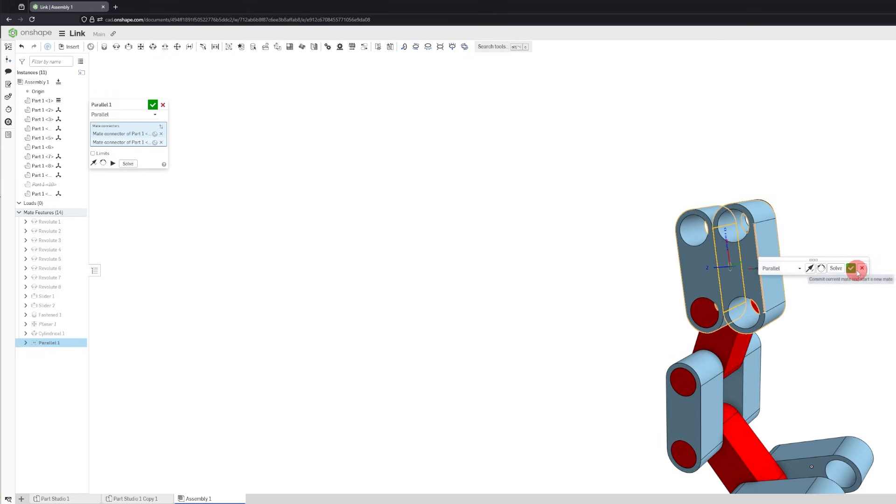
pyautogui.click(851, 269)
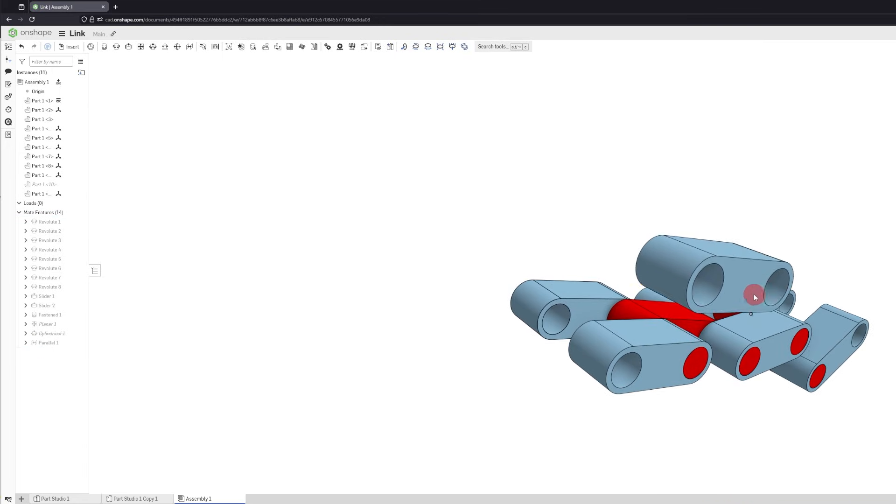
# - Move the parallel-mated loose link around to try out its free motion relative to the chain
pyautogui.moveTo(644, 270); pyautogui.dragTo(629, 377)
pyautogui.moveTo(629, 379); pyautogui.dragTo(626, 366, button='right')
pyautogui.click(626, 365)
pyautogui.moveTo(737, 401); pyautogui.dragTo(611, 265, button='right')
pyautogui.rightClick(603, 265)
pyautogui.click(777, 285)
pyautogui.click(508, 317)
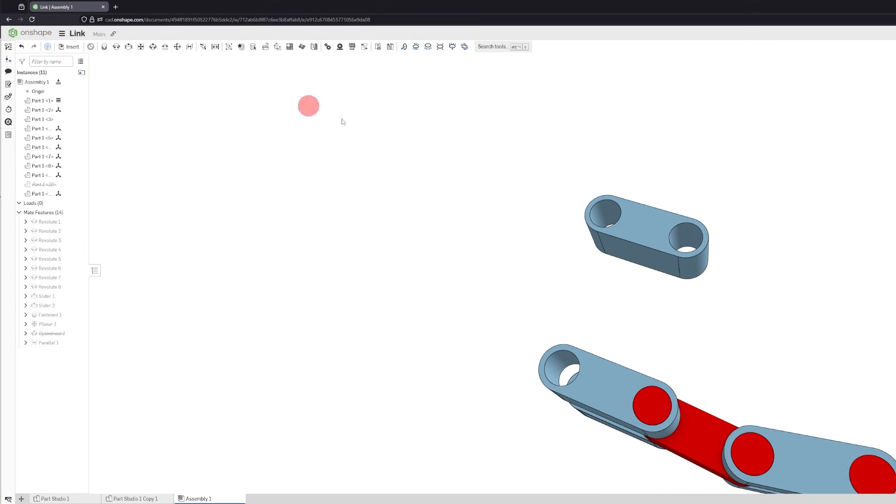
# - Select the upper end link's and loose link's flat faces to compare their orientation, clear the selection, and swing the upper link
pyautogui.moveTo(342, 121); pyautogui.dragTo(566, 264, button='right')
pyautogui.moveTo(633, 274); pyautogui.dragTo(705, 243, button='right')
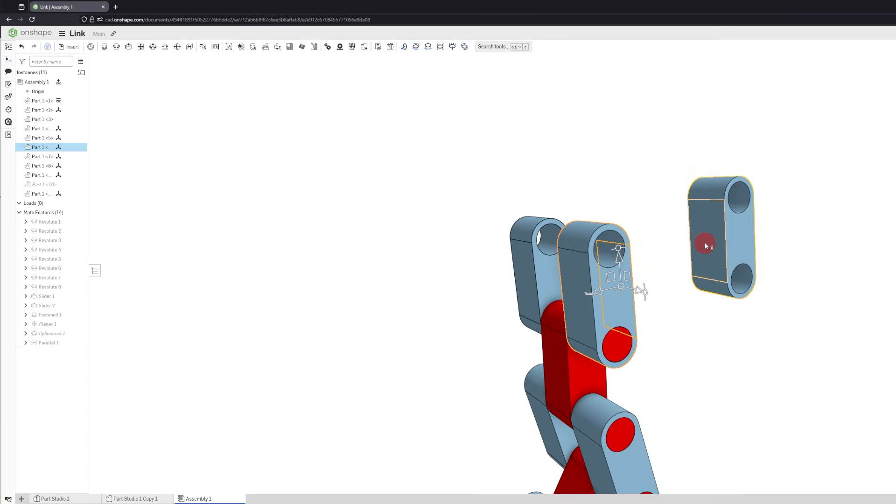
pyautogui.click(705, 245)
pyautogui.click(786, 316)
pyautogui.scroll(-3, 616, 298)
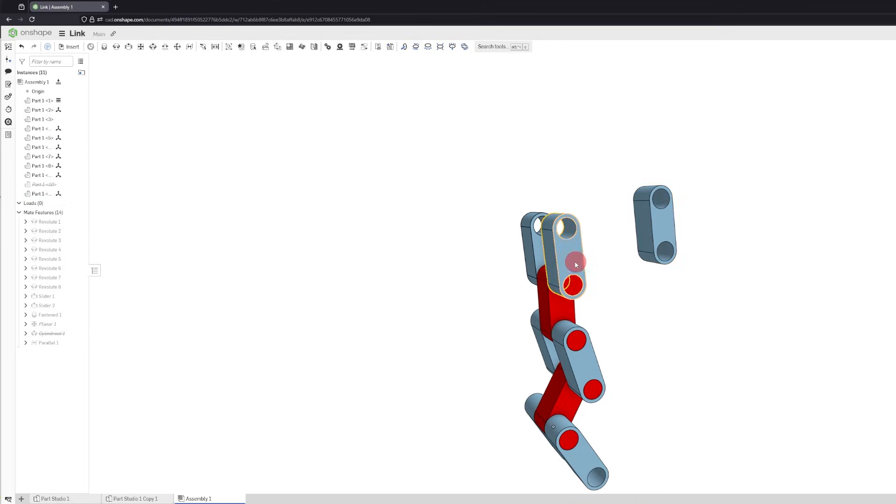
pyautogui.moveTo(575, 265); pyautogui.dragTo(457, 243)
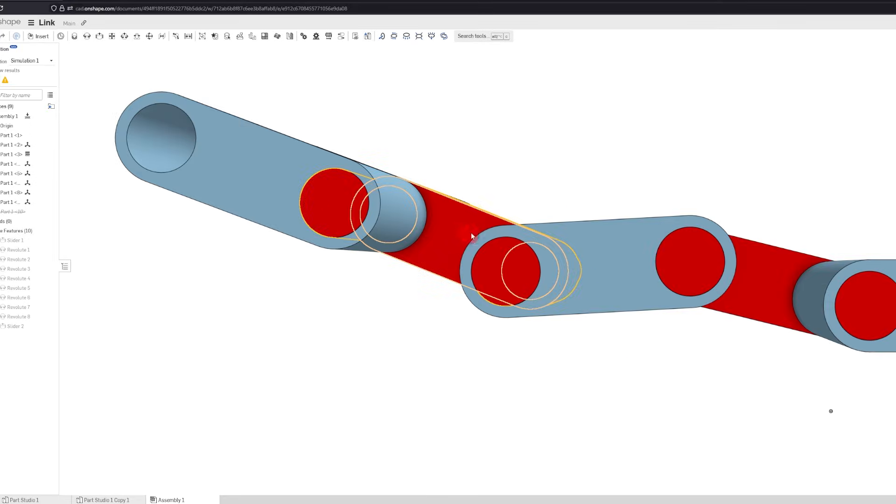
# - Swing the red pinned link and its neighbouring two-hole links about their pins to try out the finished chain's motion
pyautogui.moveTo(471, 232); pyautogui.dragTo(277, 146)
pyautogui.moveTo(895, 196); pyautogui.dragTo(834, 269, button='right')
pyautogui.moveTo(456, 278); pyautogui.dragTo(282, 184)
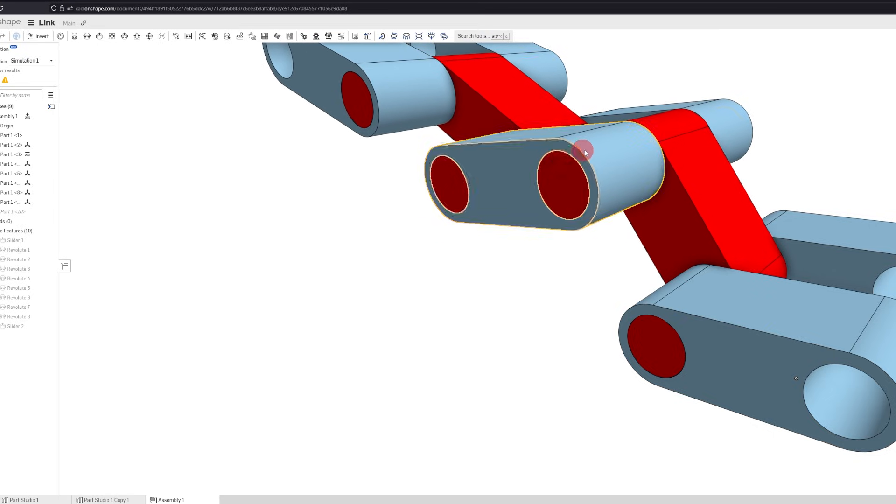
pyautogui.moveTo(616, 172); pyautogui.dragTo(83, 297)
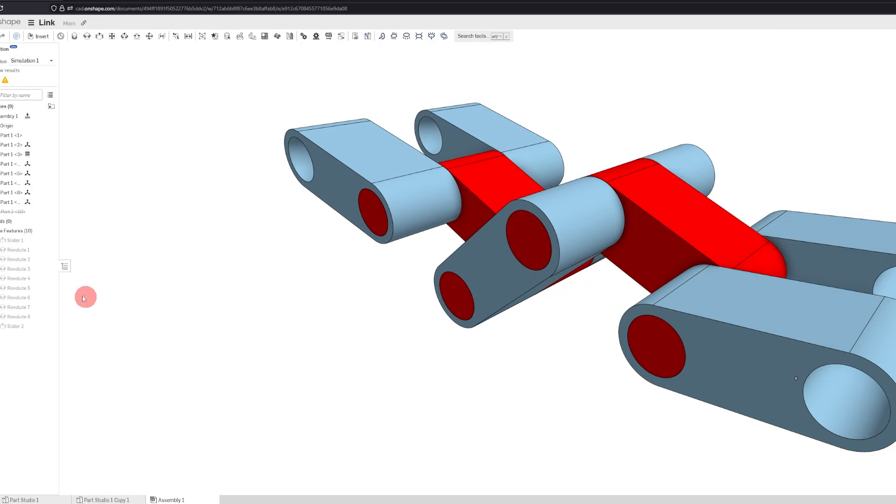
# - Animate the Revolute 1 mate from 2.7 rad to -2.7 rad in 100 steps with Reciprocate playback
pyautogui.rightClick(24, 254)
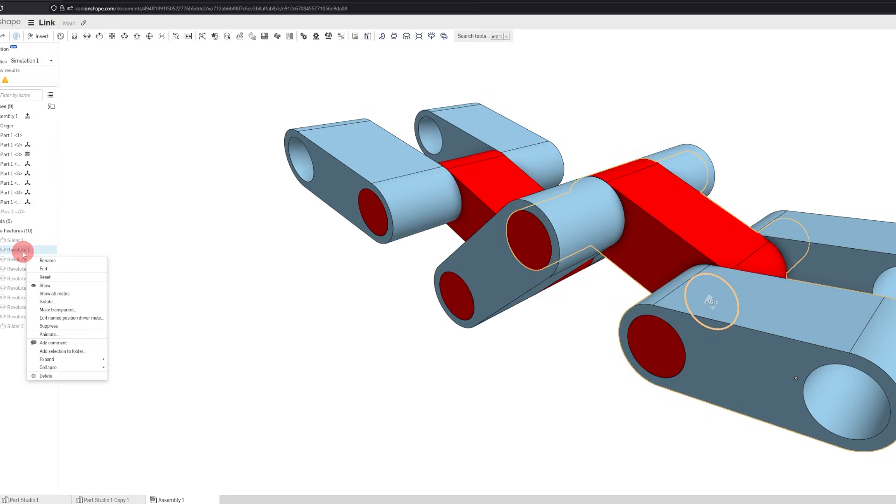
pyautogui.click(59, 334)
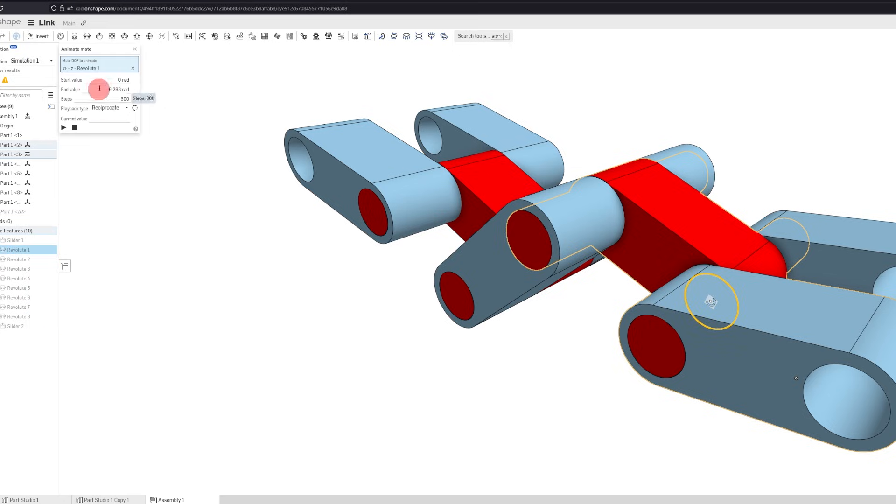
pyautogui.moveTo(101, 51); pyautogui.dragTo(180, 92)
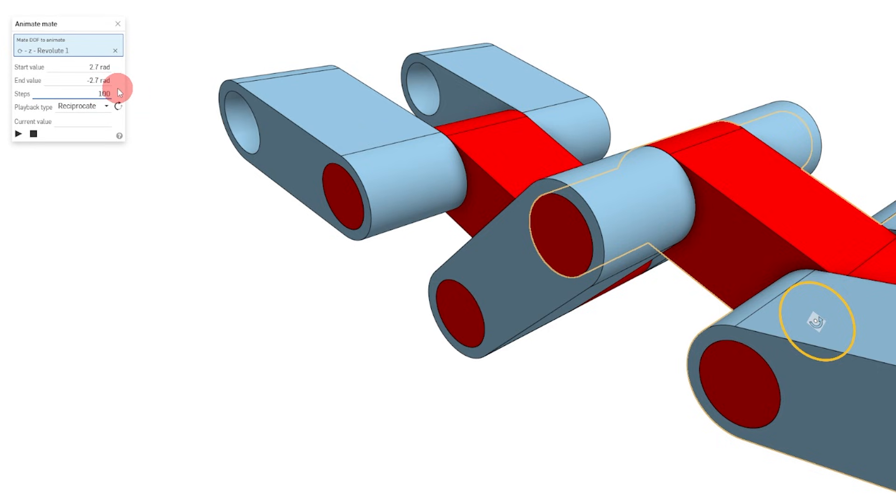
pyautogui.click(19, 134)
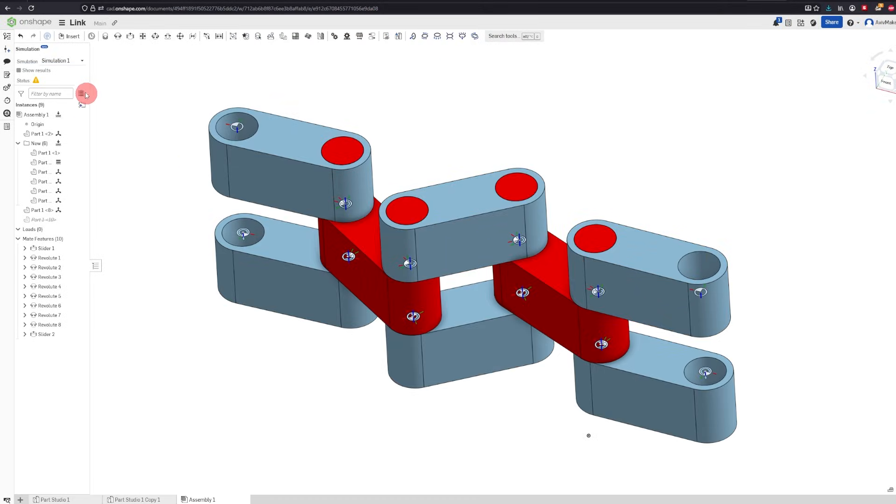
# - Create a document version named V1 with the description "Chain Complete"
pyautogui.click(8, 50)
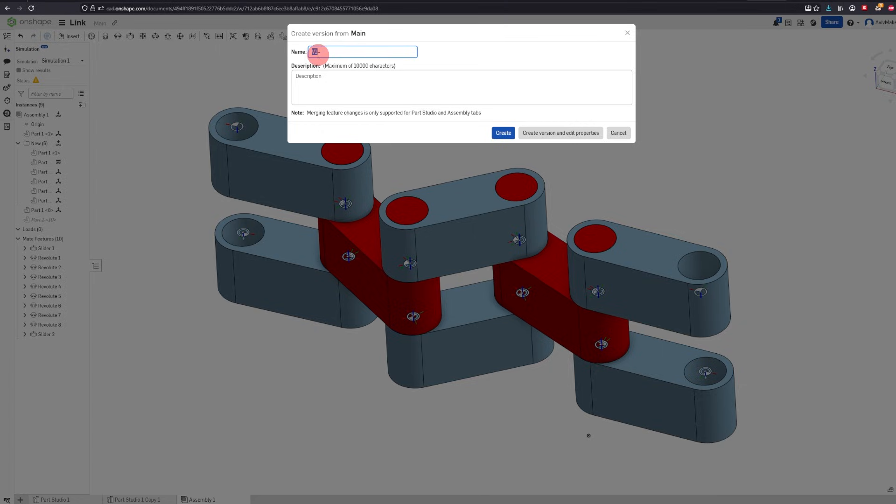
pyautogui.click(329, 77)
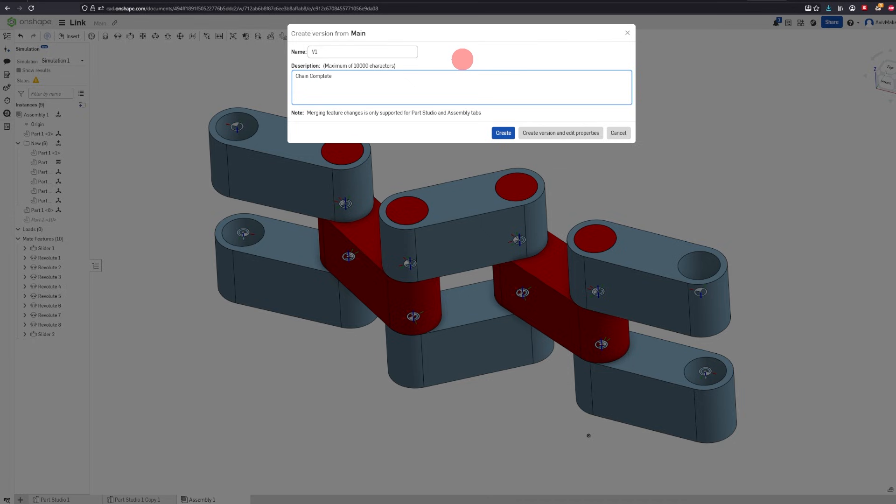
pyautogui.click(502, 132)
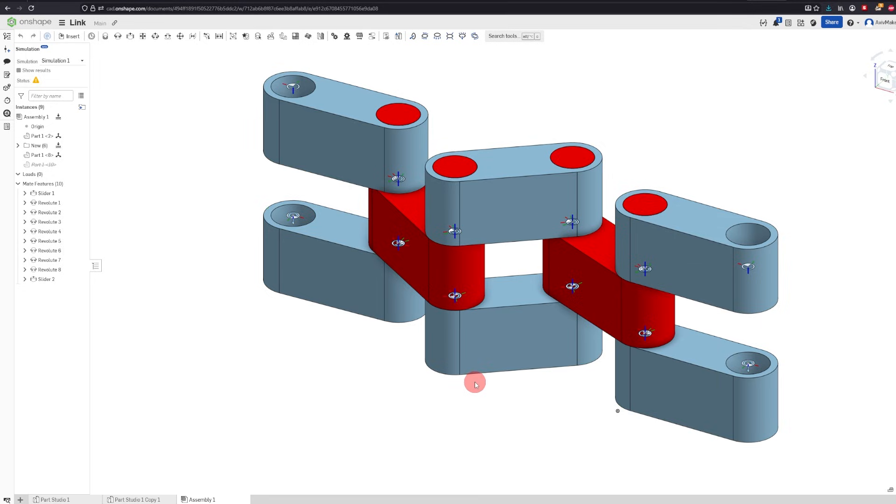
# - Select the front flat faces of the three upper-row two-hole links, then clear the selection
pyautogui.click(505, 224)
pyautogui.click(328, 138)
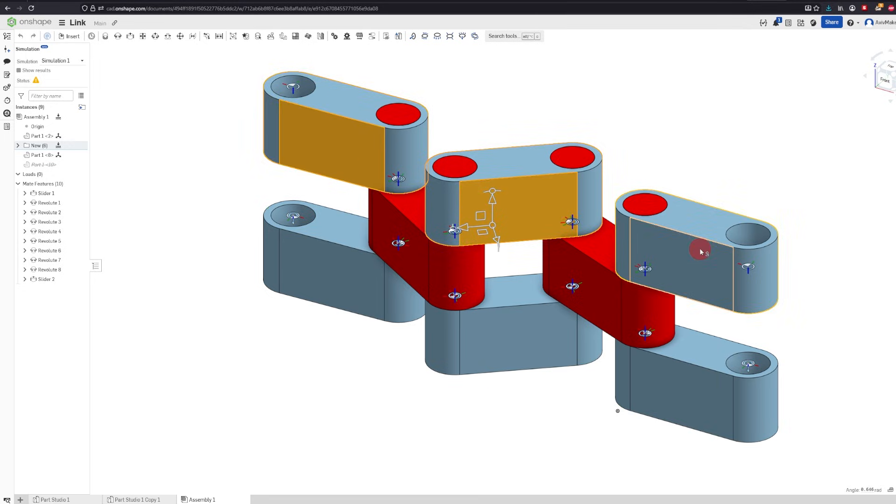
pyautogui.click(699, 252)
pyautogui.click(661, 156)
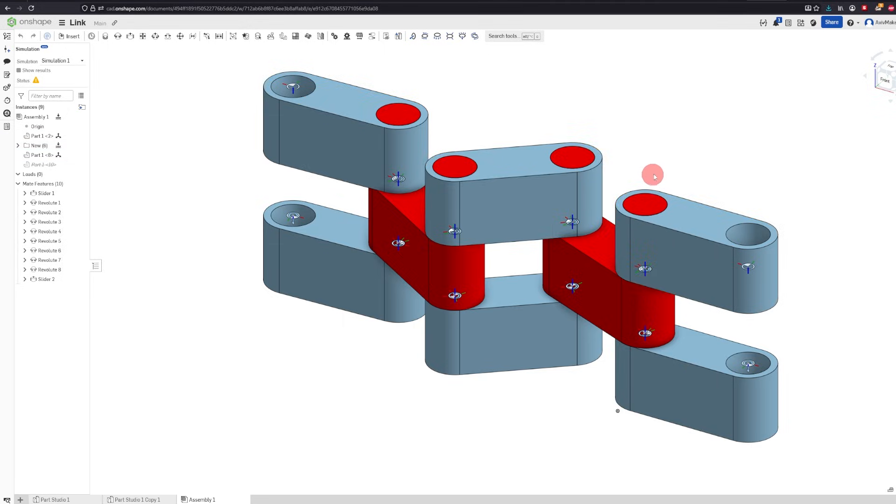
# - Roll the two-hole link's history in Part Studio 1 forward past Extrude 2 to include the cross hole, and return to Assembly 1
pyautogui.click(70, 499)
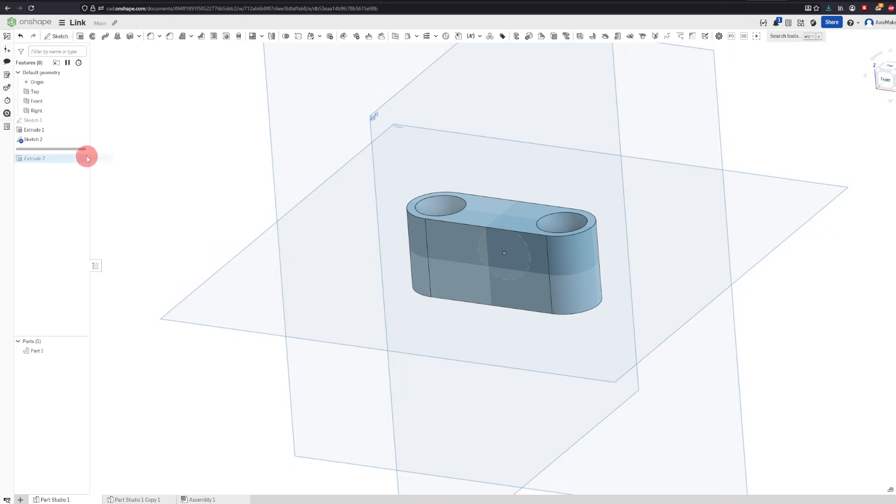
pyautogui.moveTo(79, 161); pyautogui.dragTo(82, 163)
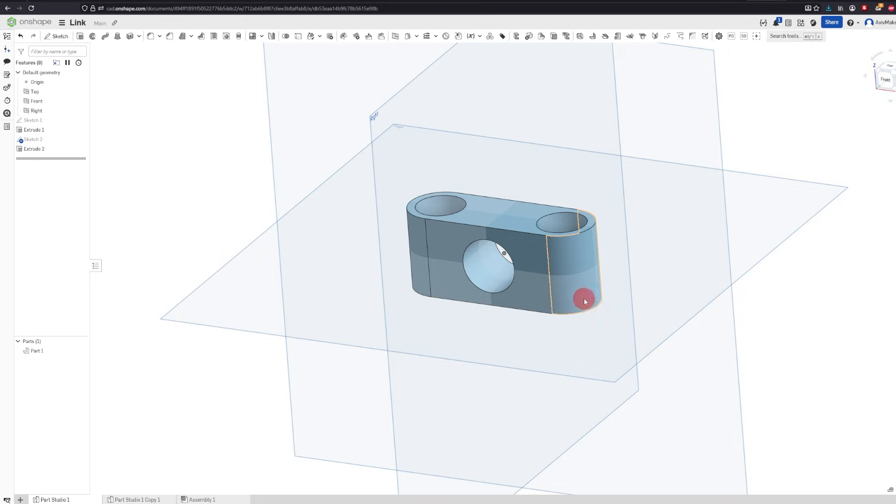
pyautogui.scroll(4, 590, 295)
pyautogui.scroll(-2, 427, 240)
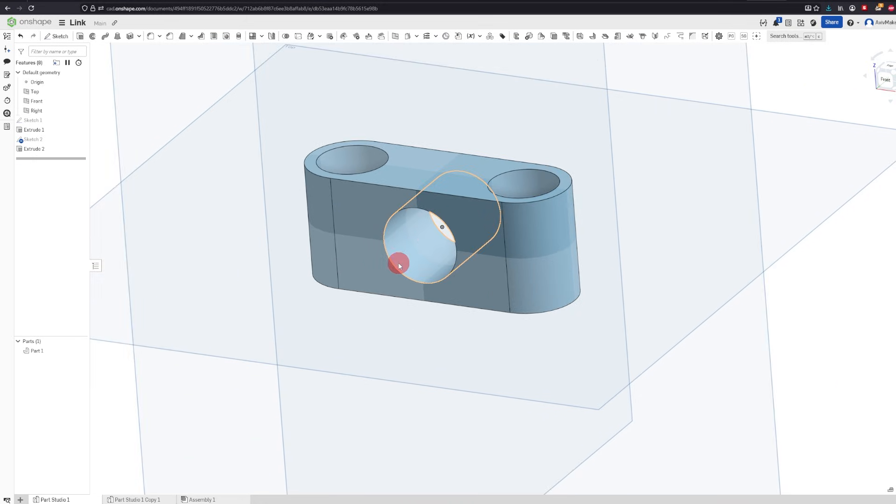
pyautogui.click(221, 500)
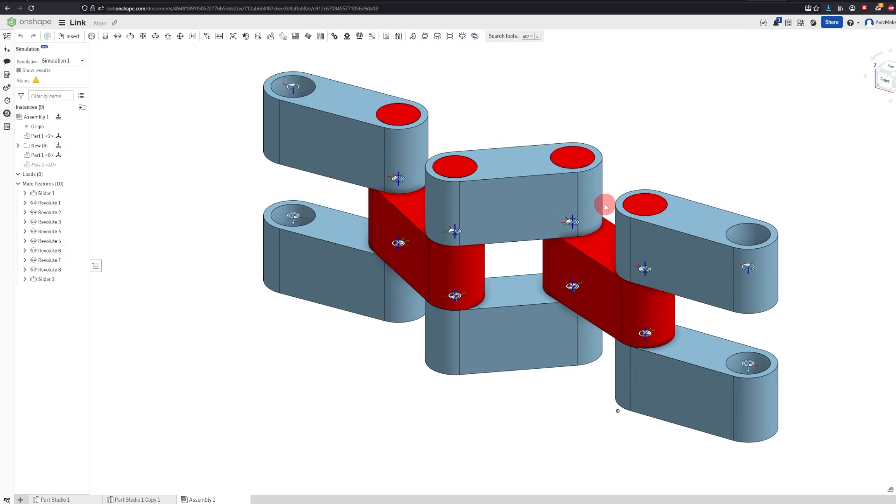
# - Create a document version named V2 from the Main workspace
pyautogui.click(10, 52)
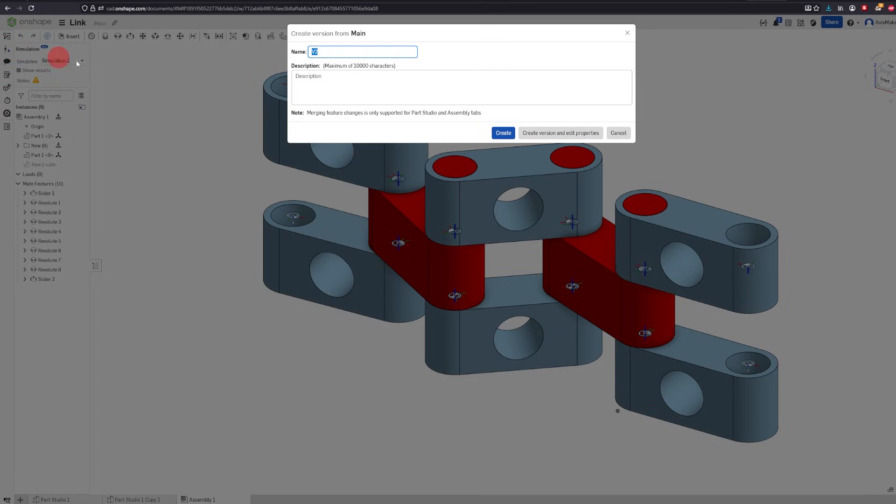
pyautogui.click(503, 133)
pyautogui.moveTo(700, 199)
pyautogui.mouseDown(button='right')
pyautogui.moveTo(692, 184)
pyautogui.moveTo(709, 180)
pyautogui.moveTo(708, 196)
pyautogui.moveTo(699, 182)
pyautogui.moveTo(689, 196)
pyautogui.mouseUp(button='right')
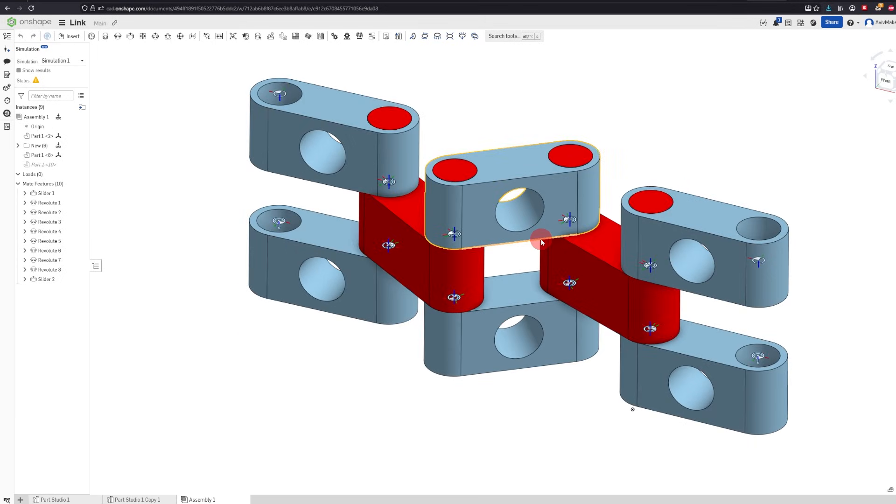
pyautogui.scroll(3, 531, 225)
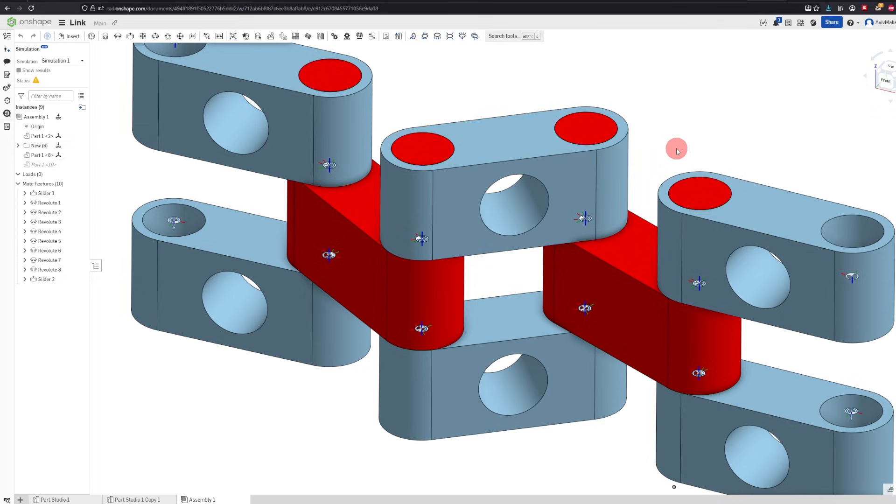
pyautogui.scroll(-1, 606, 232)
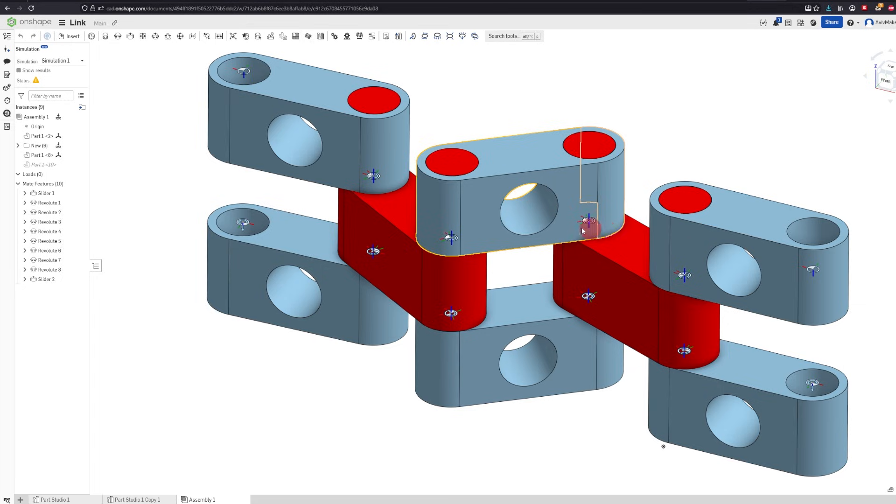
# - Open versions V2 and V1 from the version history to compare their two-hole links
pyautogui.click(8, 37)
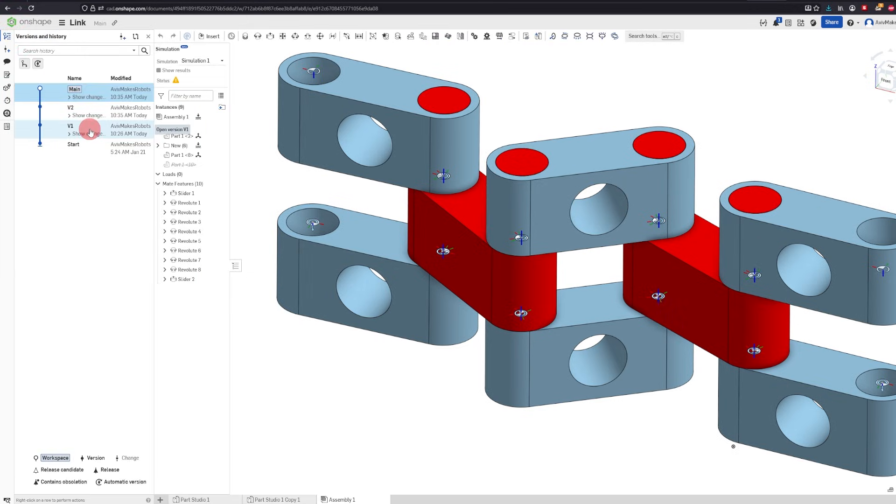
pyautogui.click(86, 114)
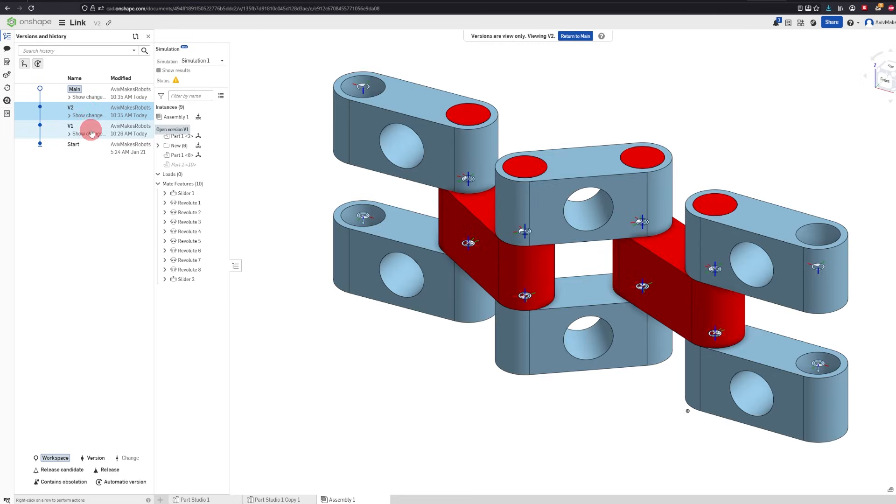
pyautogui.click(91, 130)
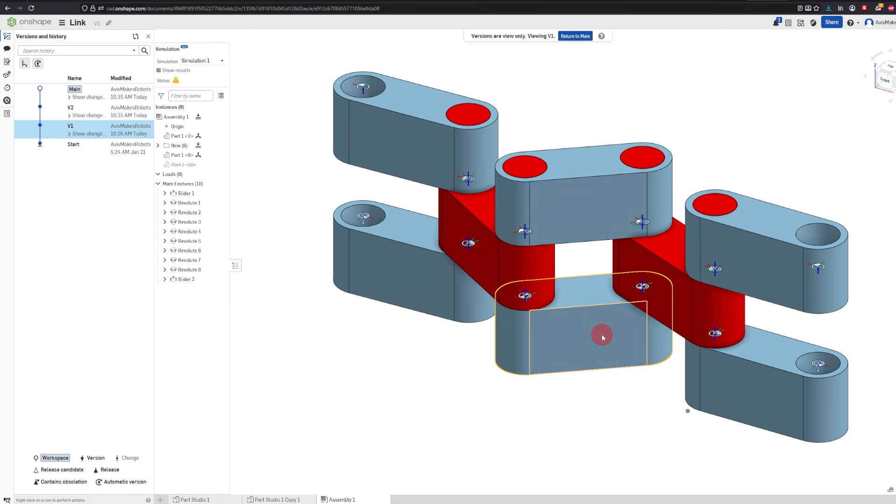
# - Branch version V1 into a new workspace named B1 and open it
pyautogui.rightClick(93, 133)
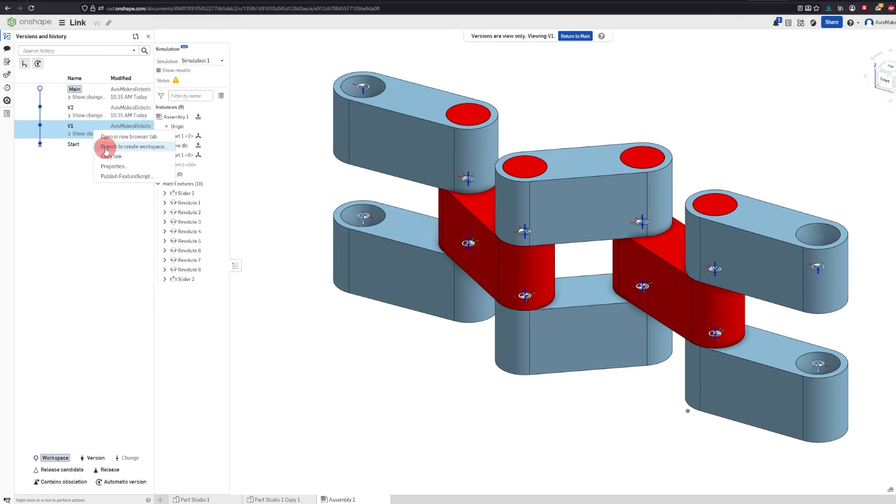
pyautogui.click(121, 146)
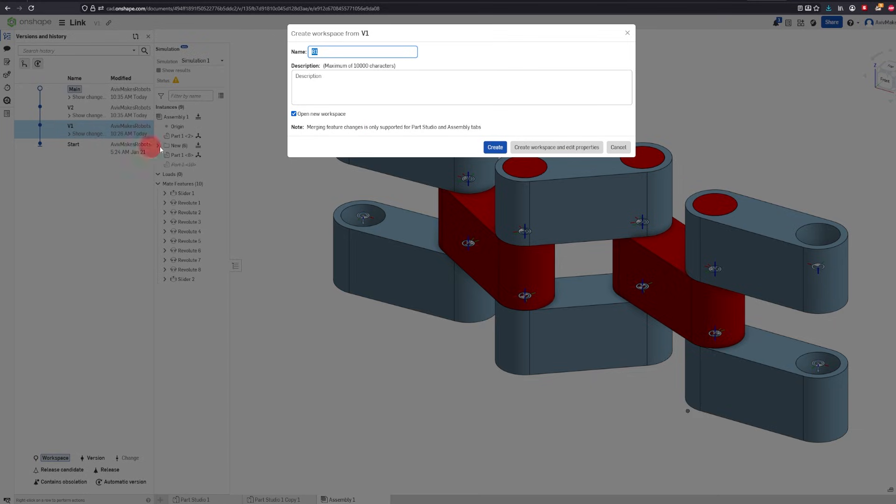
pyautogui.click(494, 147)
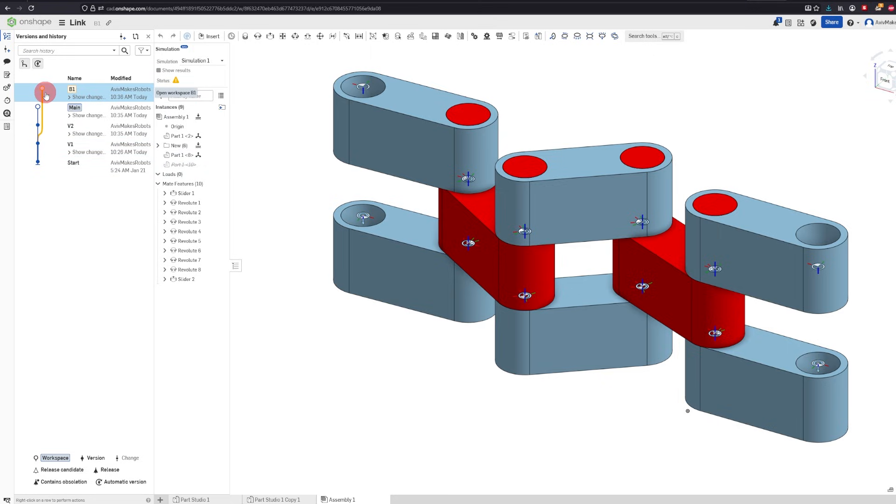
pyautogui.scroll(-1, 643, 232)
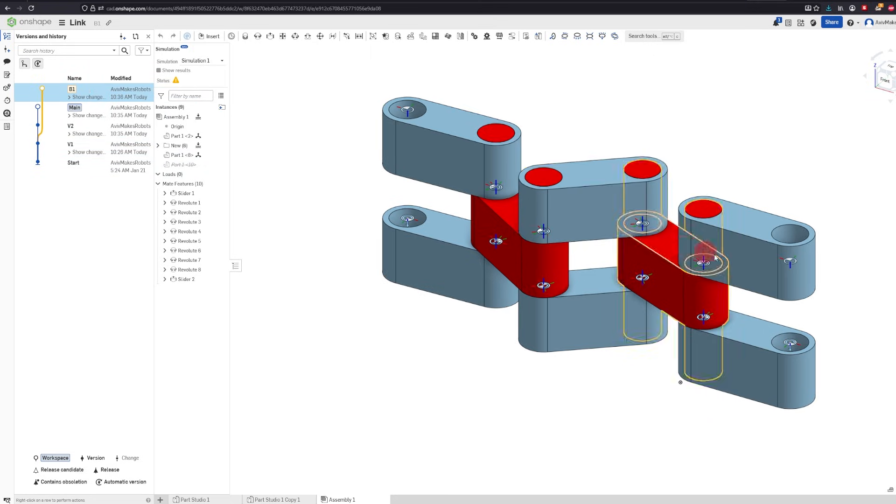
pyautogui.scroll(1, 777, 282)
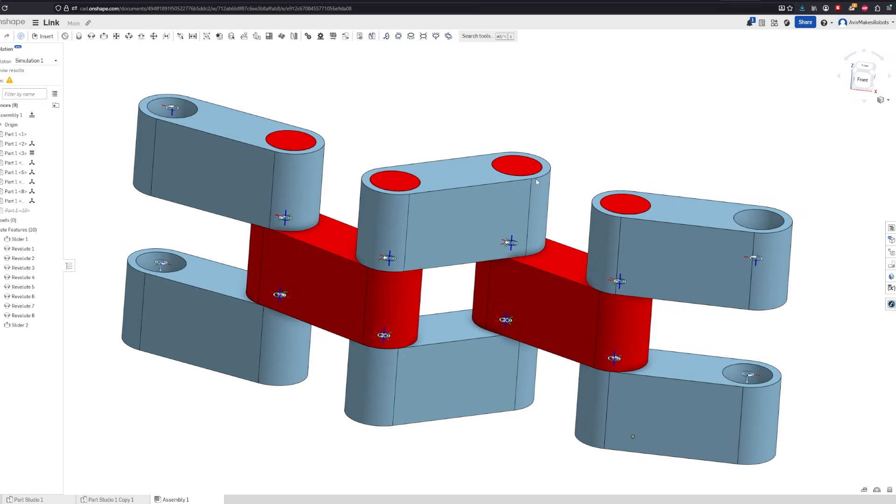
# - Group the six two-hole link instances of the assembly into a folder named New
pyautogui.click(16, 133)
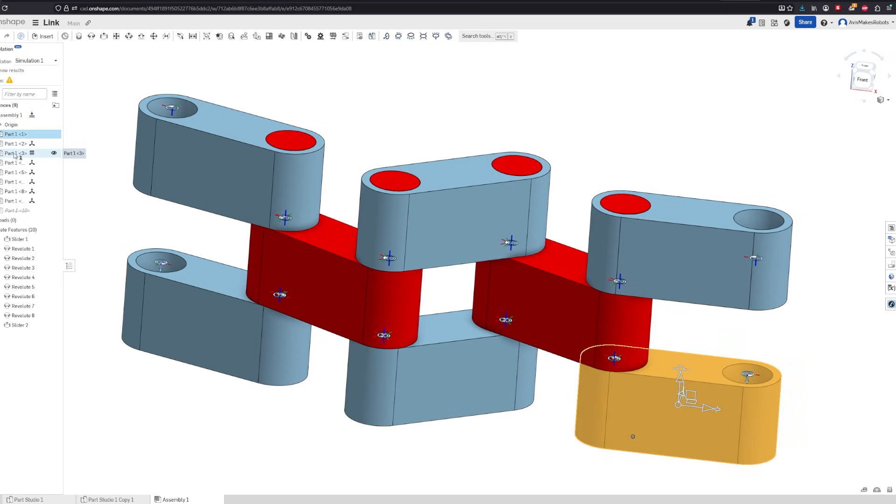
pyautogui.click(16, 153)
pyautogui.click(15, 163)
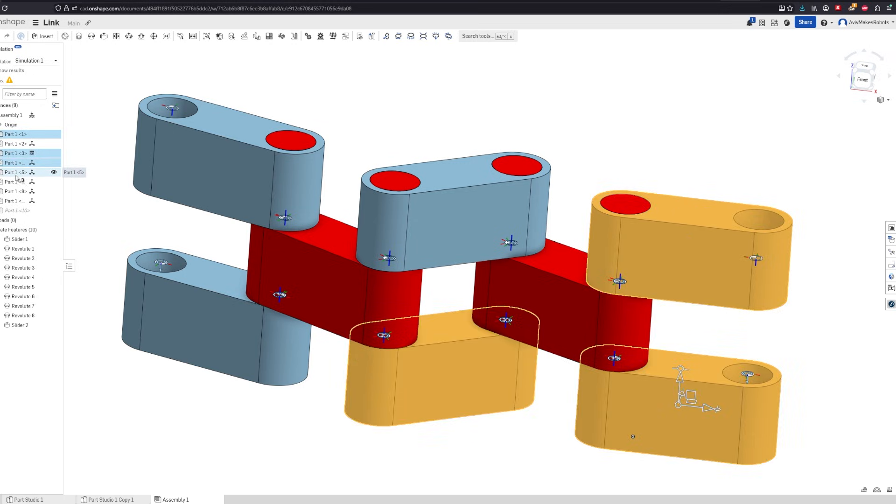
pyautogui.click(15, 172)
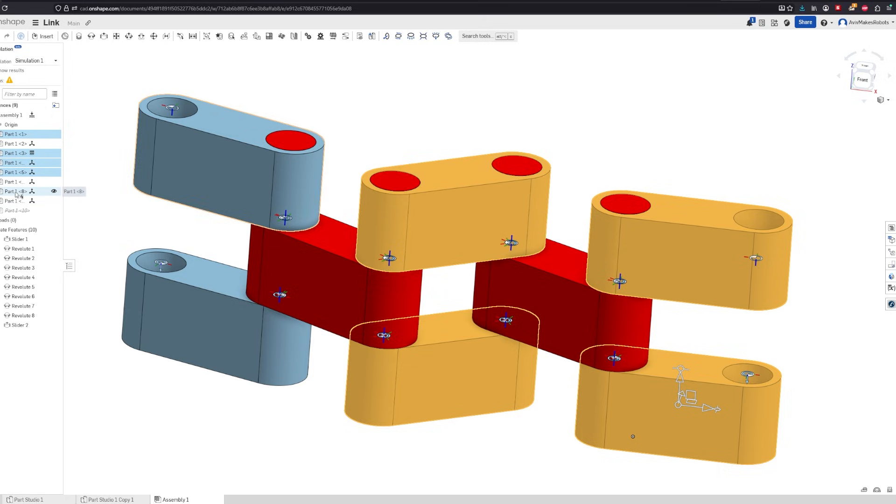
pyautogui.click(16, 182)
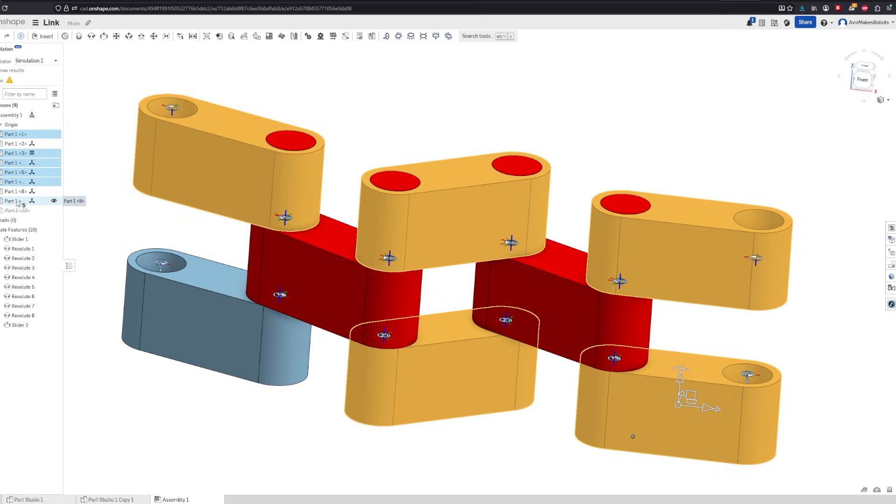
pyautogui.click(15, 201)
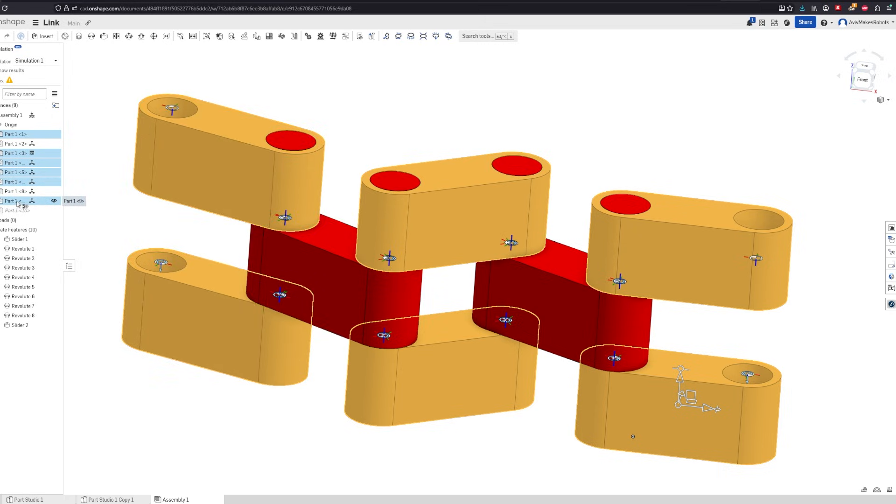
pyautogui.rightClick(41, 182)
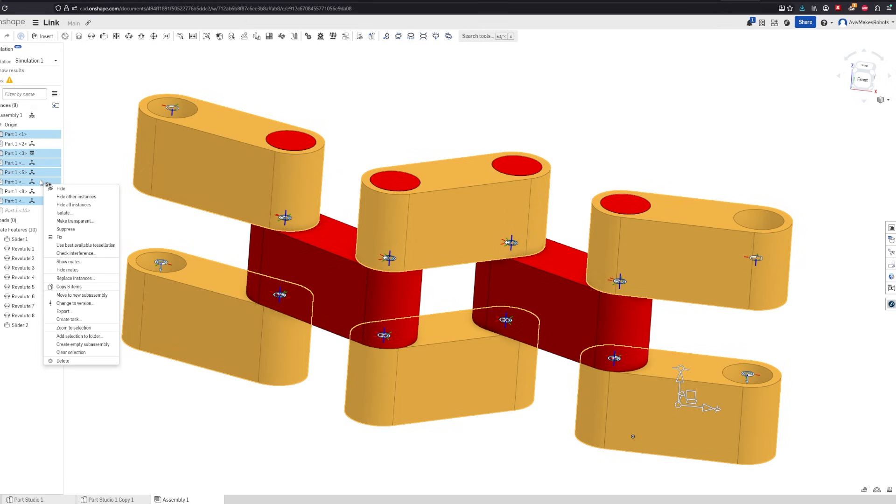
pyautogui.click(97, 336)
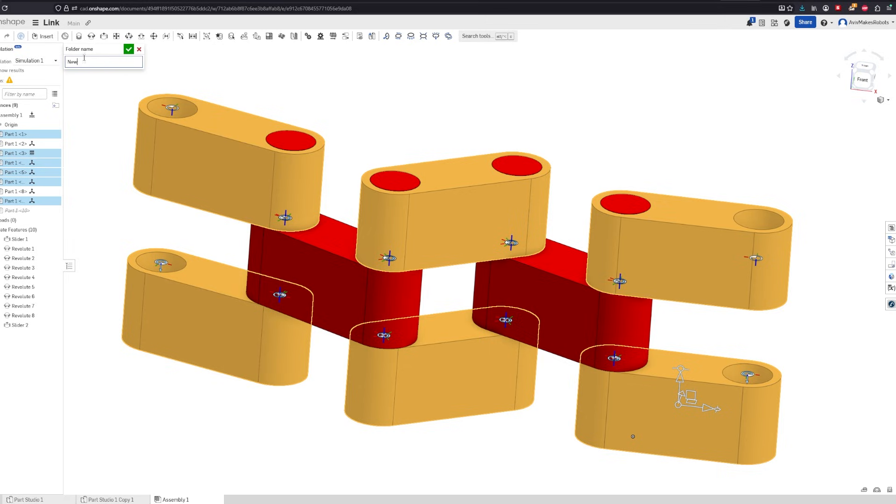
pyautogui.write('New')
pyautogui.click(128, 49)
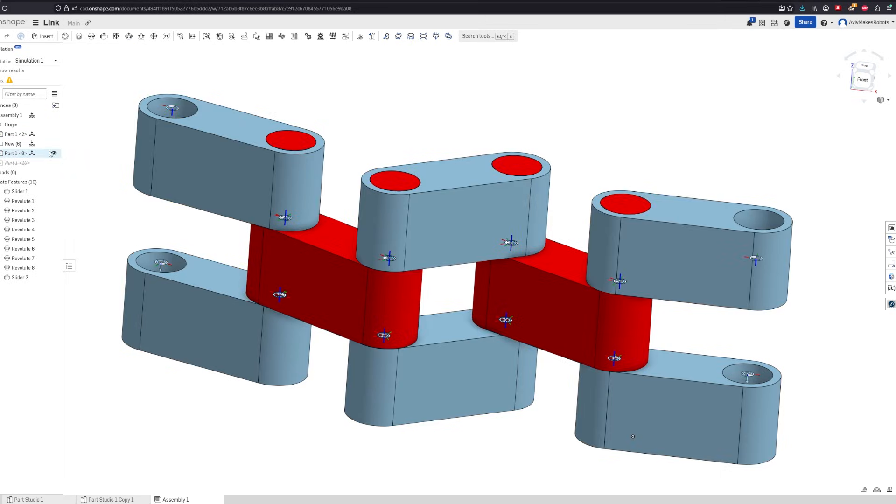
# - Select the New folder to highlight the links it contains, then clear the selection
pyautogui.scroll(-1, 416, 202)
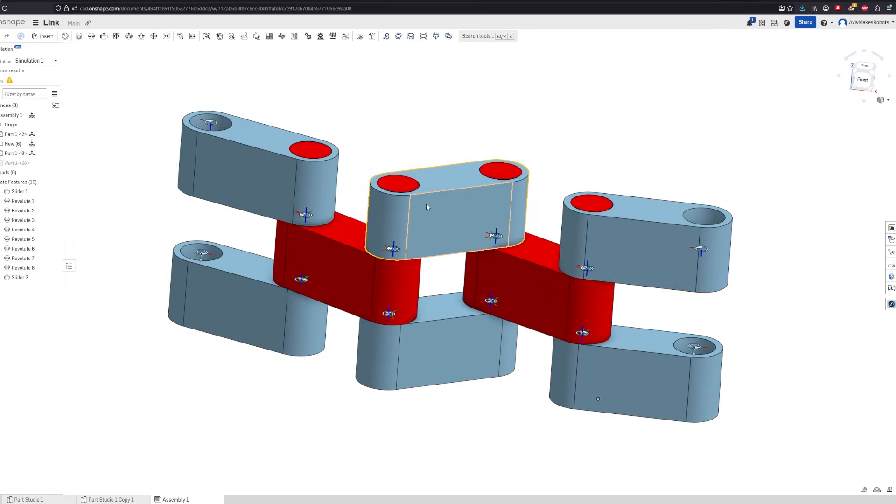
pyautogui.click(426, 206)
pyautogui.click(389, 126)
pyautogui.click(8, 144)
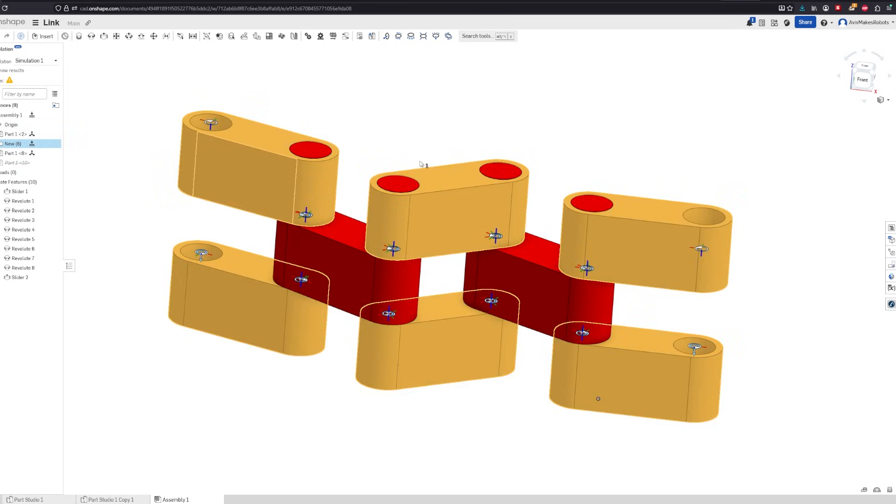
pyautogui.moveTo(536, 171); pyautogui.dragTo(532, 191, button='right')
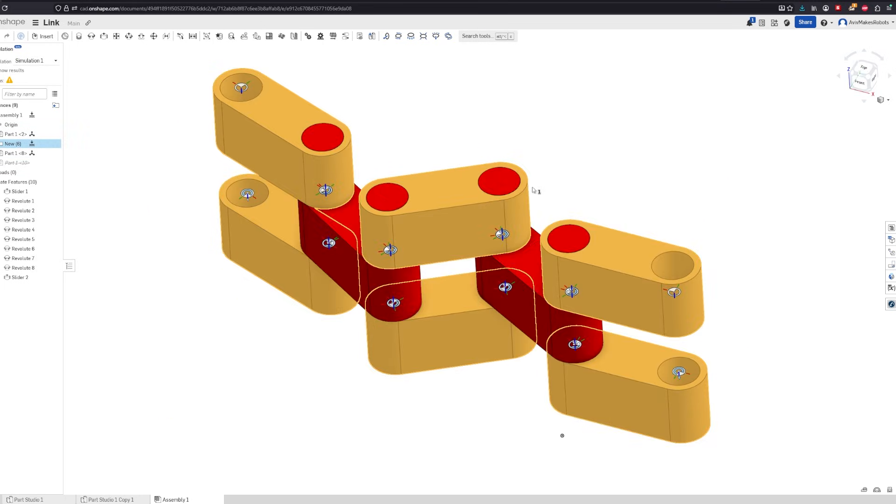
pyautogui.click(842, 290)
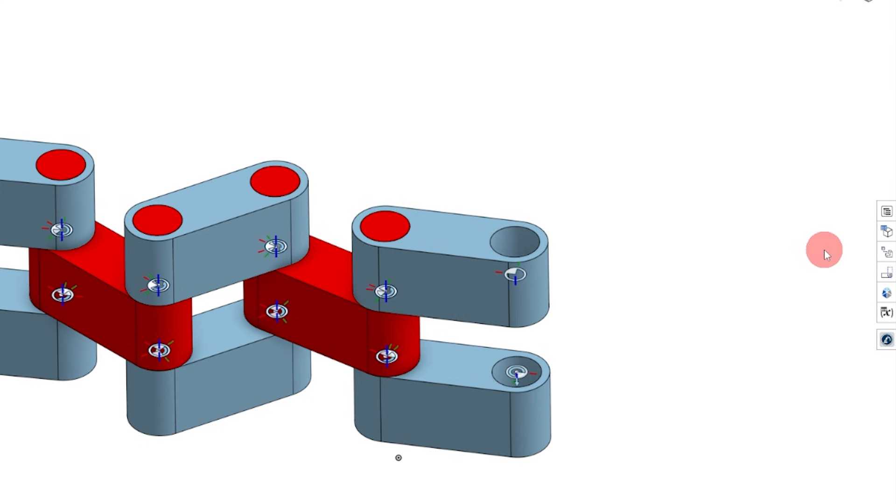
# - Add an exploded view and translate the upper two-hole link at the chain's free end 52.2 mm upward
pyautogui.click(887, 252)
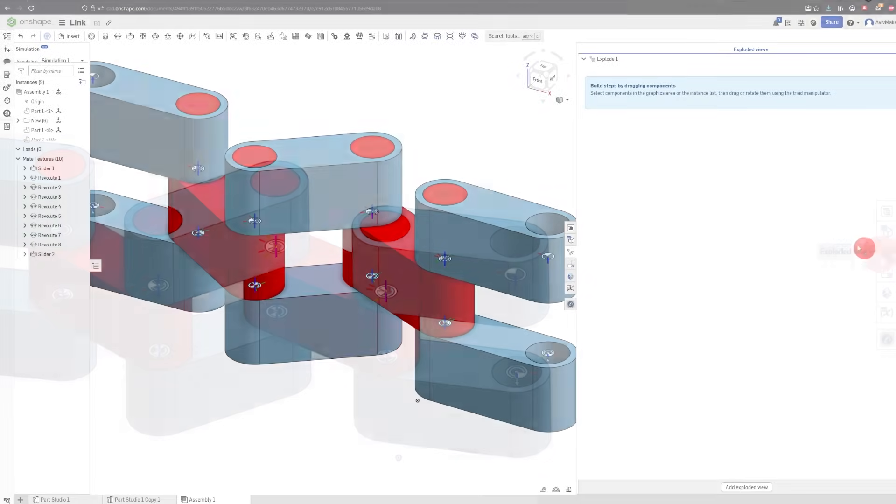
pyautogui.click(747, 486)
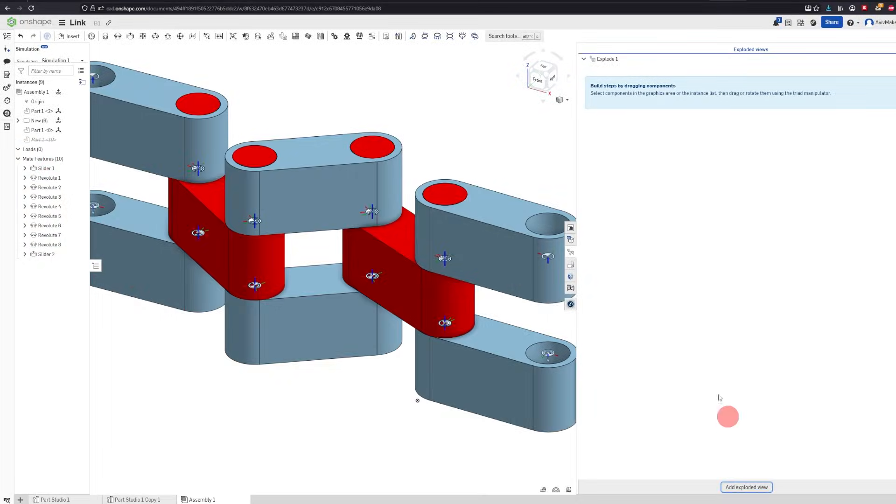
pyautogui.click(498, 235)
pyautogui.moveTo(498, 210); pyautogui.dragTo(501, 72)
pyautogui.press('f')
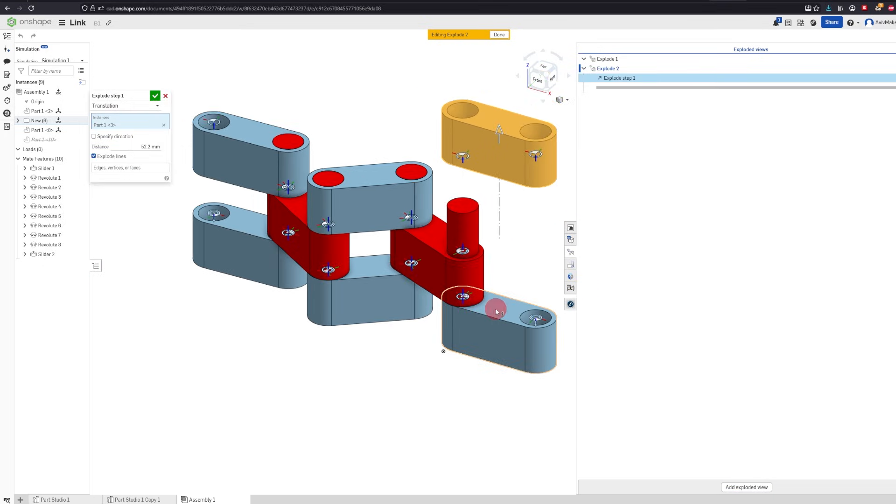
pyautogui.click(154, 98)
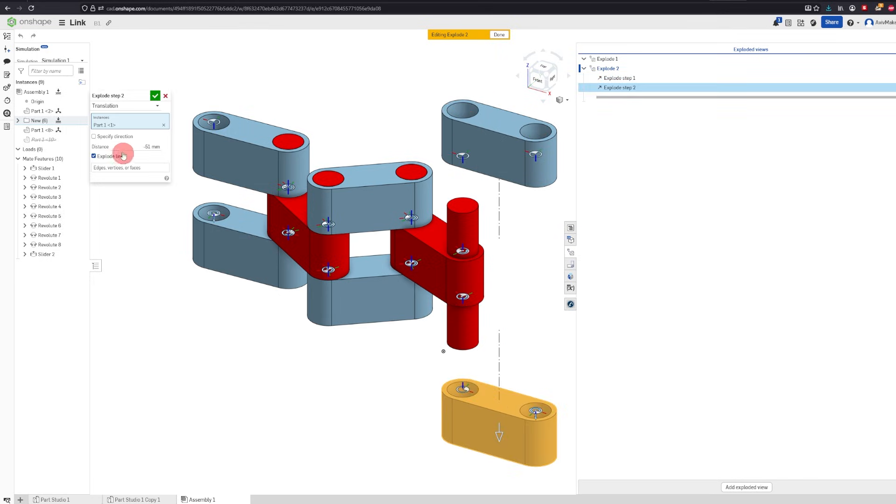
# - Explode the lower two-hole link at the same end by rotating it about 4.8 rad and translating it -32 mm
pyautogui.click(113, 105)
pyautogui.click(124, 127)
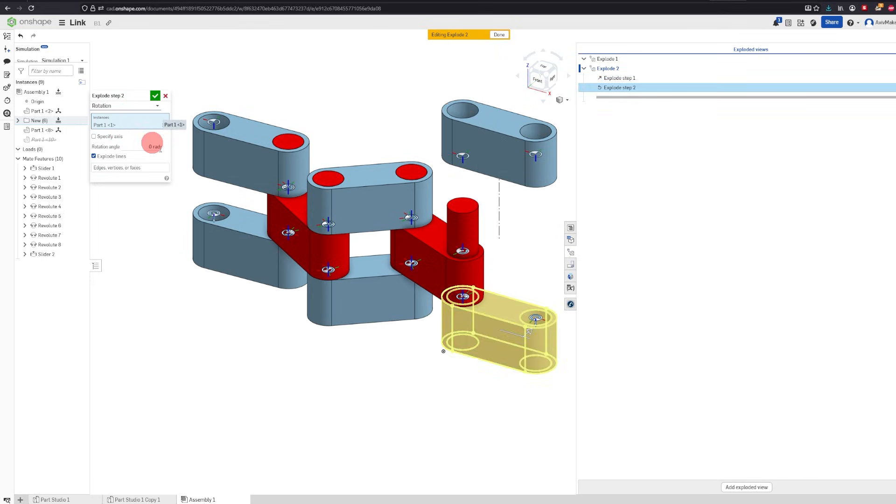
pyautogui.moveTo(529, 335); pyautogui.dragTo(383, 322)
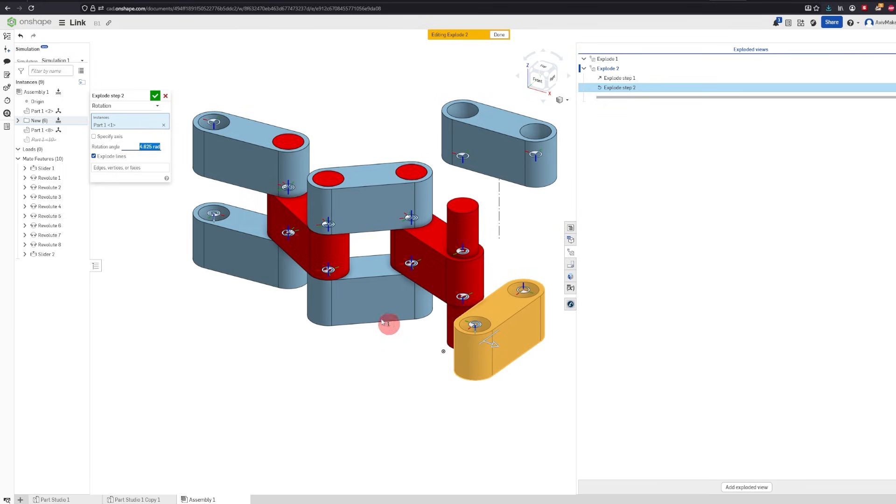
pyautogui.click(155, 95)
pyautogui.moveTo(499, 306); pyautogui.dragTo(522, 349)
pyautogui.click(154, 95)
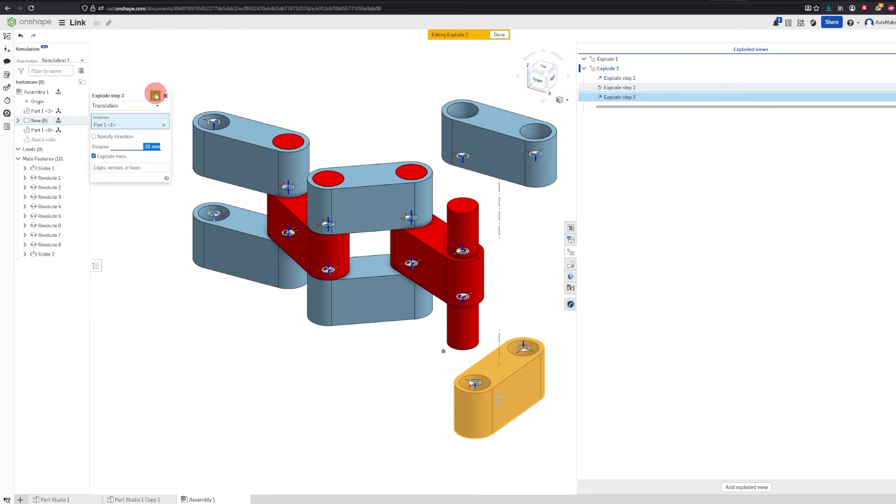
# - Collapse the Explode 2 view to compare the assembled chain, and expand it again to inspect the exploded links
pyautogui.rightClick(591, 72)
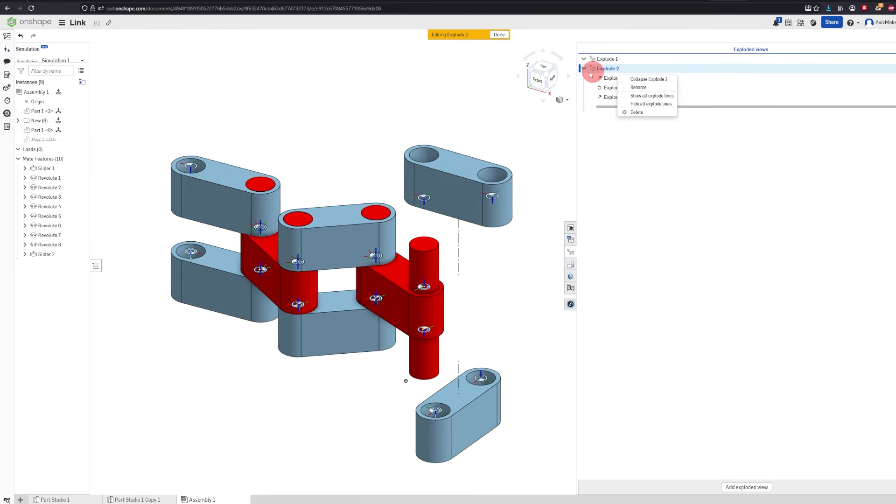
pyautogui.click(646, 80)
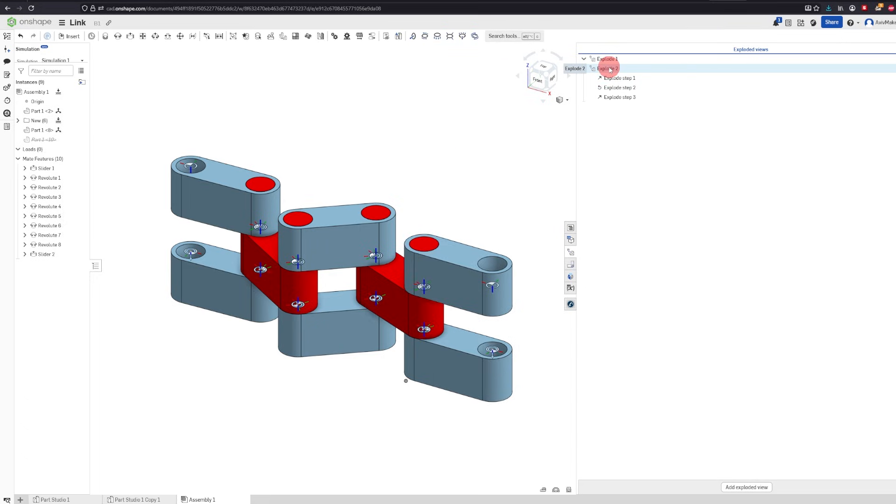
pyautogui.rightClick(610, 69)
pyautogui.click(633, 76)
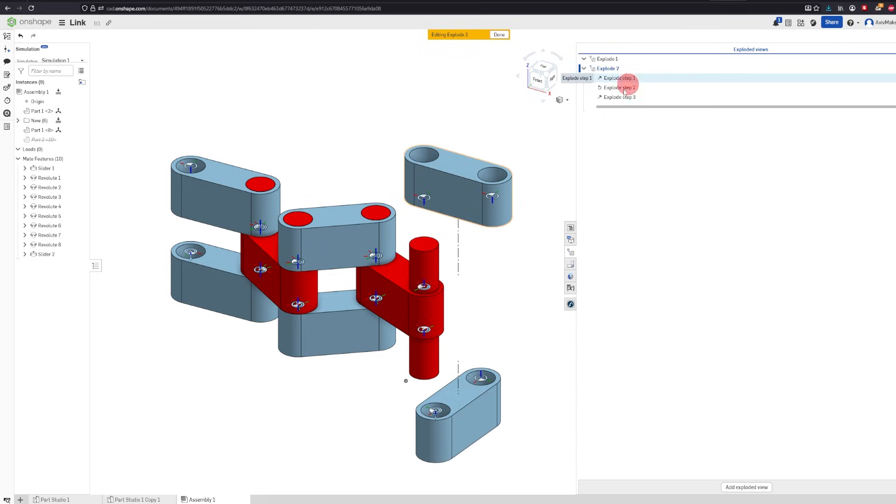
pyautogui.moveTo(478, 272); pyautogui.dragTo(528, 286, button='right')
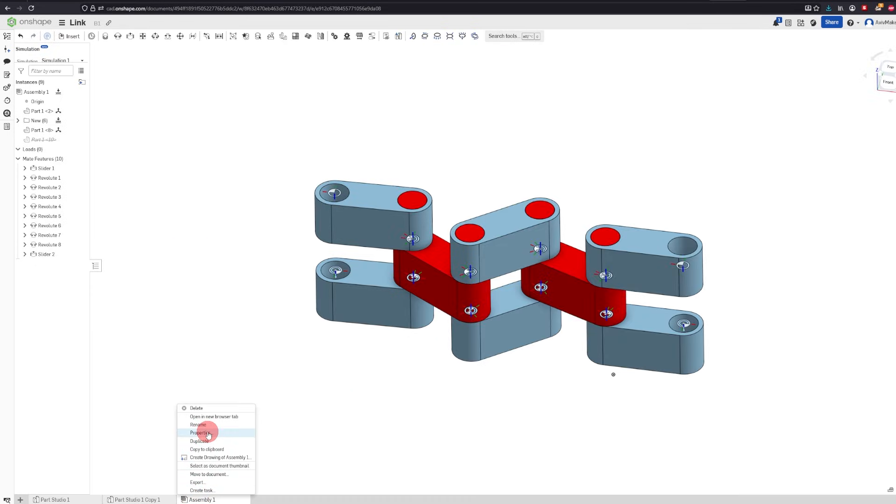
# - Create a drawing of Assembly 1 from the ANSI_A_INCH.dwt template with four views and look over the sheet
pyautogui.click(225, 458)
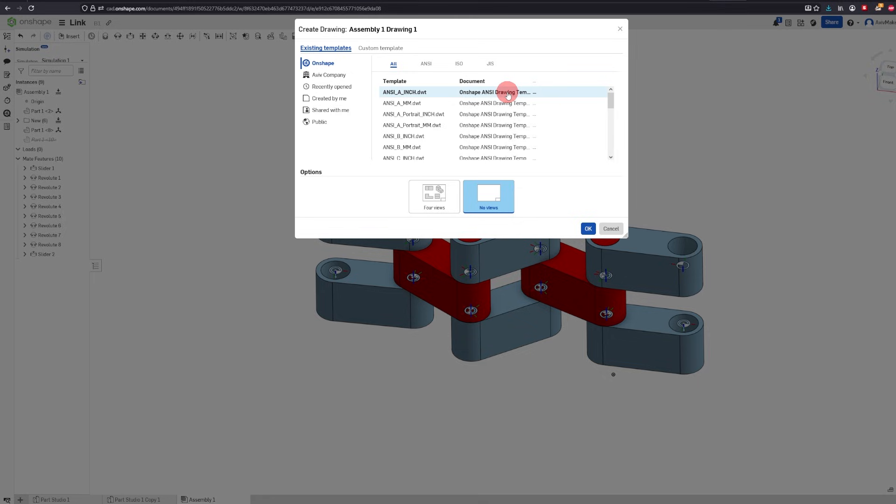
pyautogui.click(429, 91)
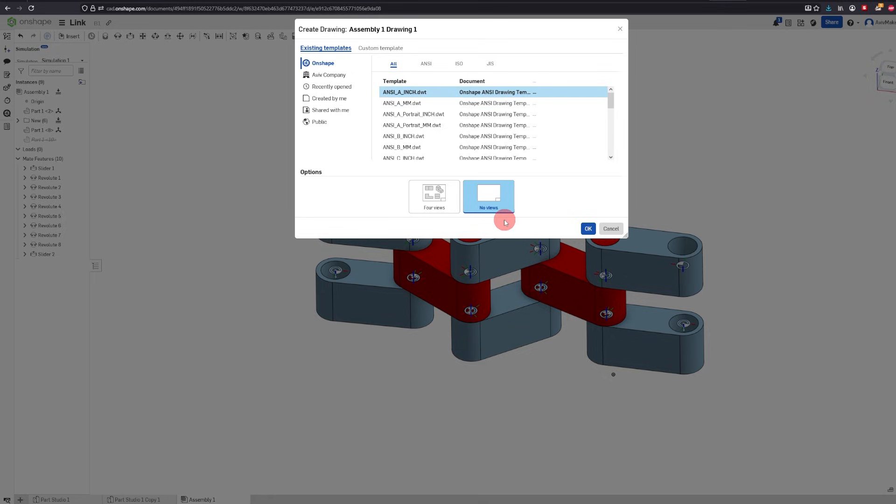
pyautogui.click(433, 210)
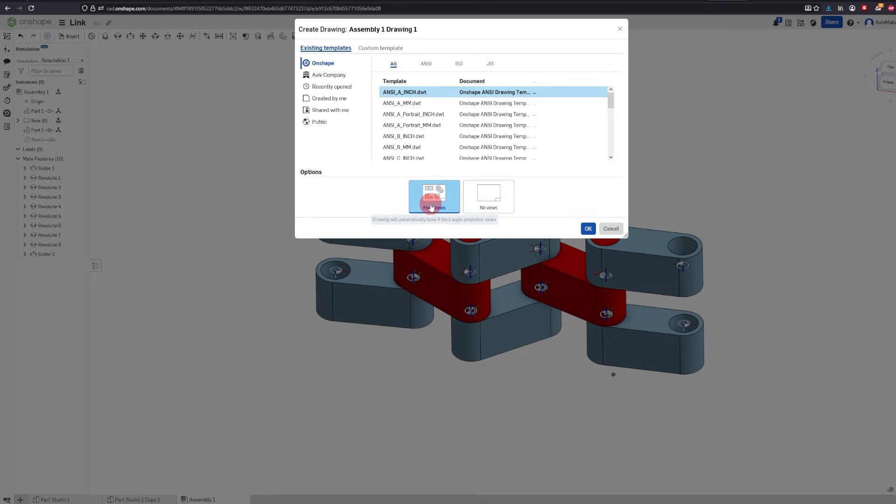
pyautogui.click(585, 227)
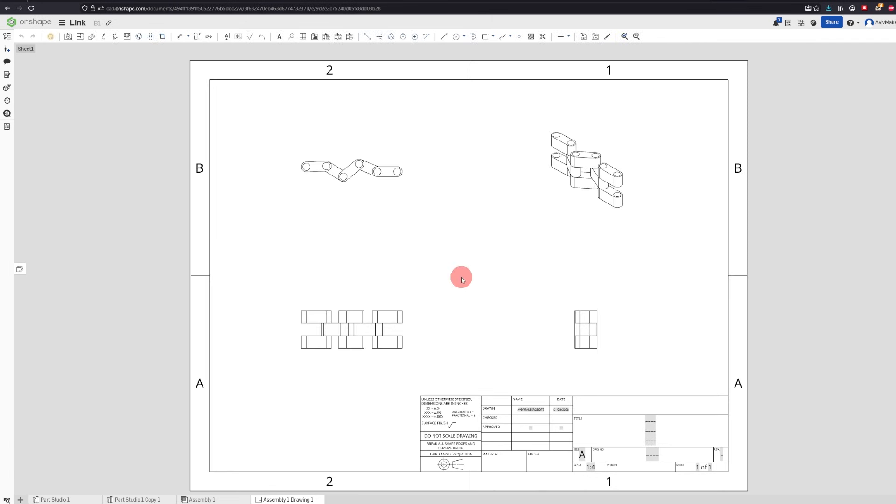
pyautogui.scroll(2, 455, 304)
pyautogui.scroll(-2, 467, 166)
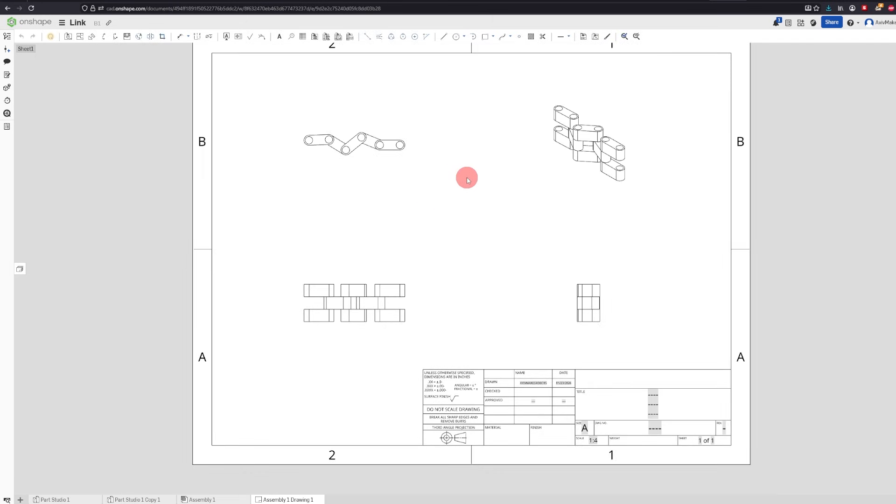
pyautogui.scroll(2, 532, 119)
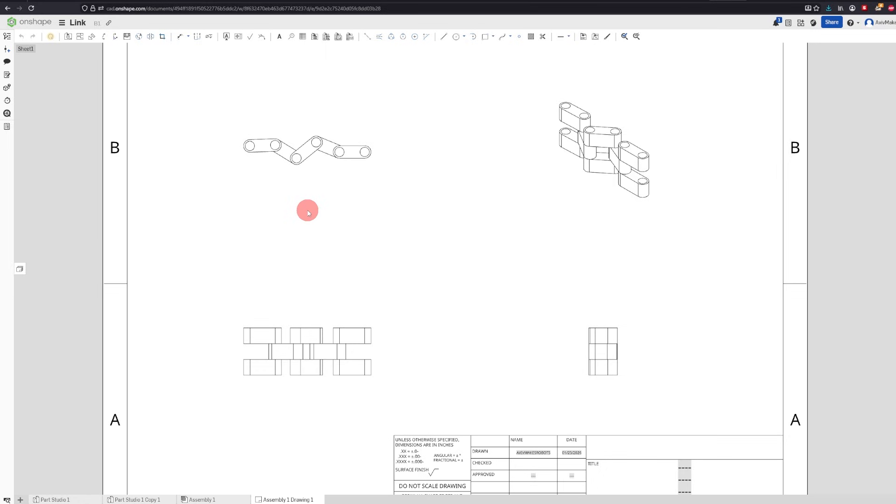
pyautogui.scroll(-2, 477, 279)
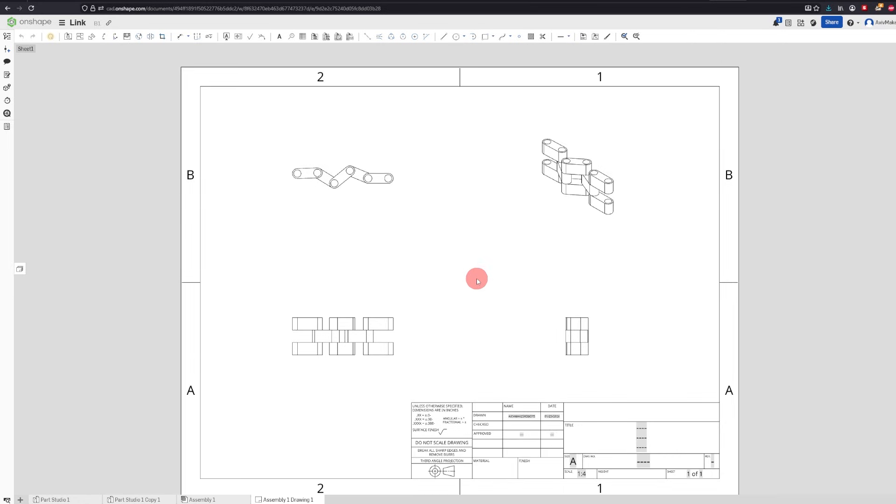